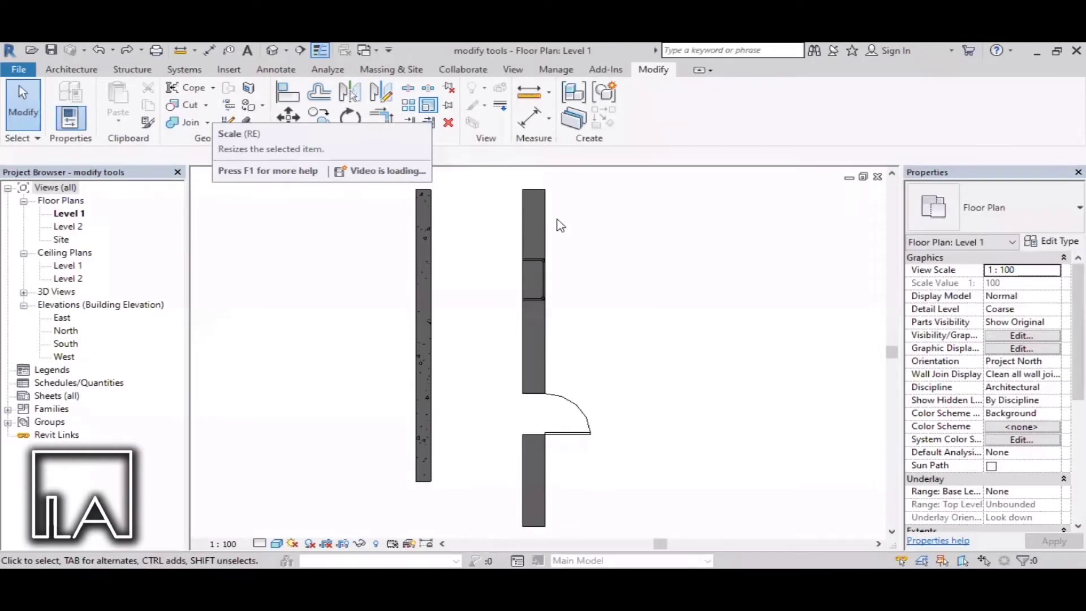
Scale the wall containing the window and door graphically from its lower endpoint, extending it upward to a length of 9900 mm.
left_click(540, 229)
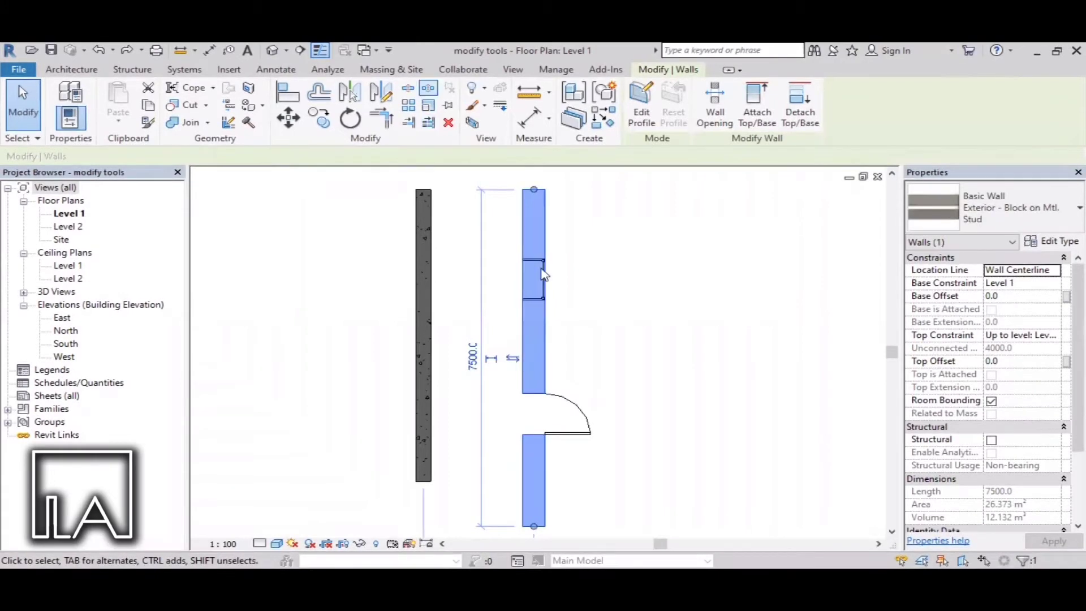
left_click(426, 106)
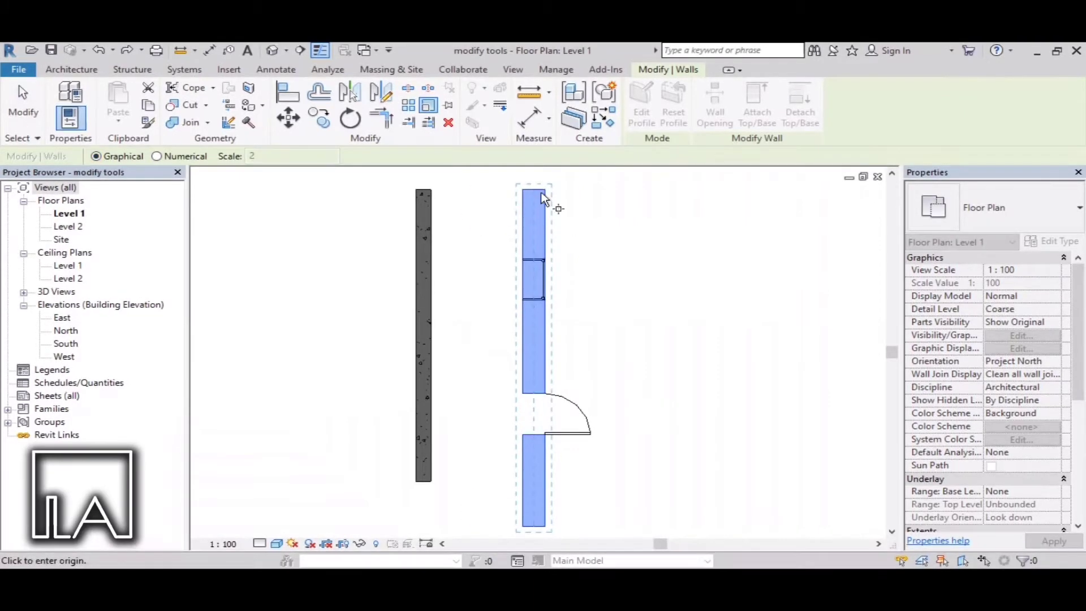
left_click(535, 513)
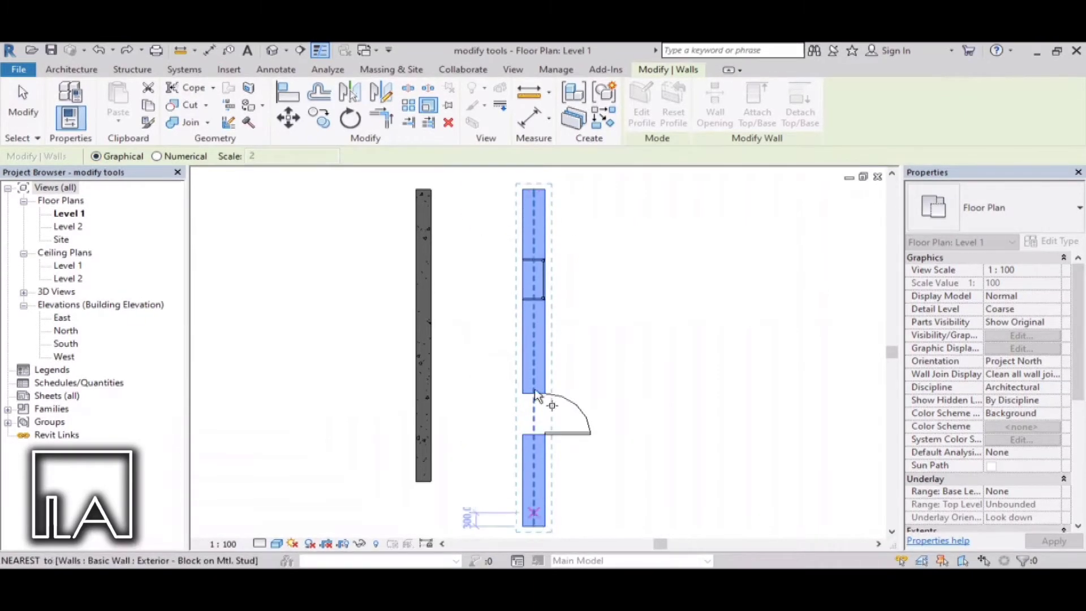
left_click(534, 196)
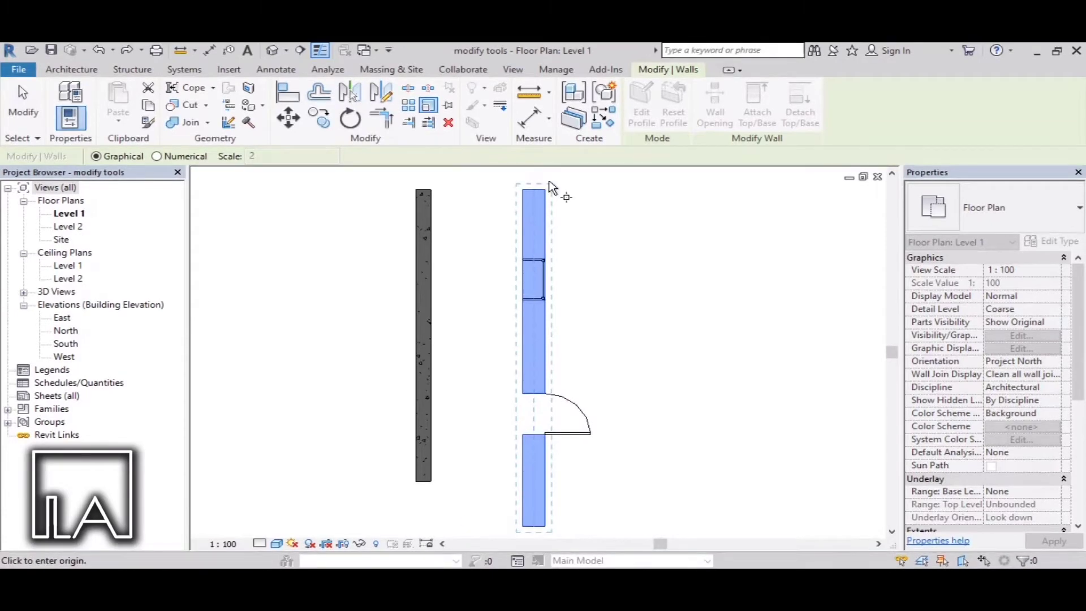
left_click(534, 527)
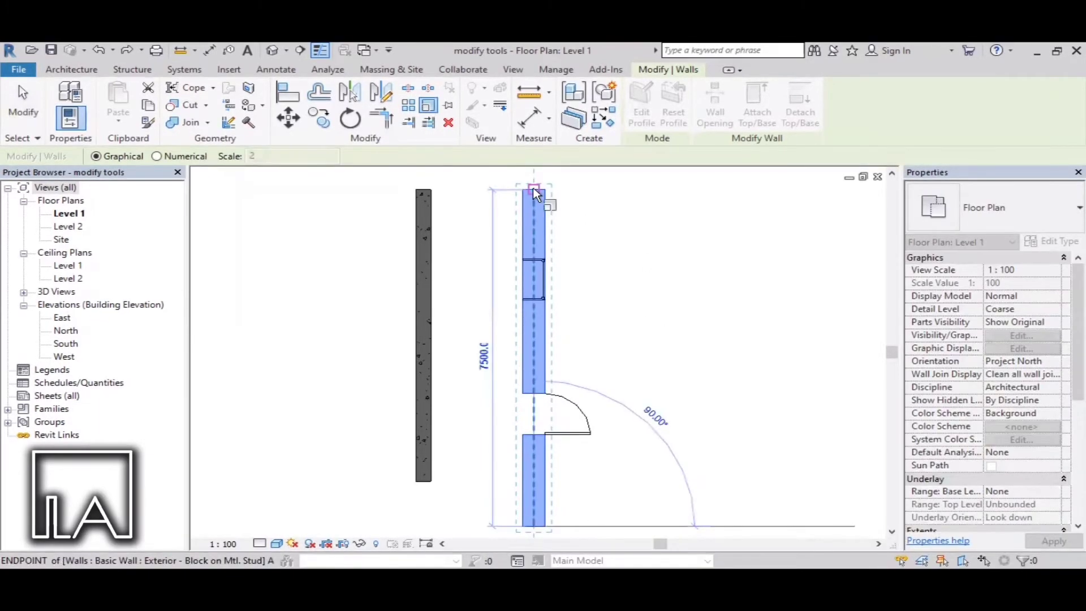
left_click(535, 190)
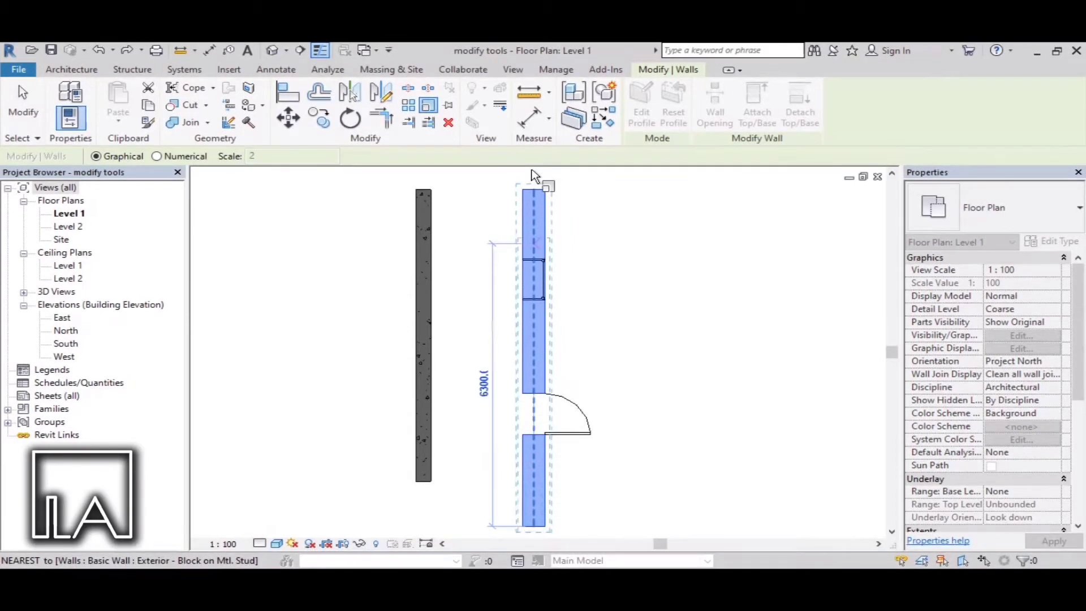
scroll(537, 209, "down", 3)
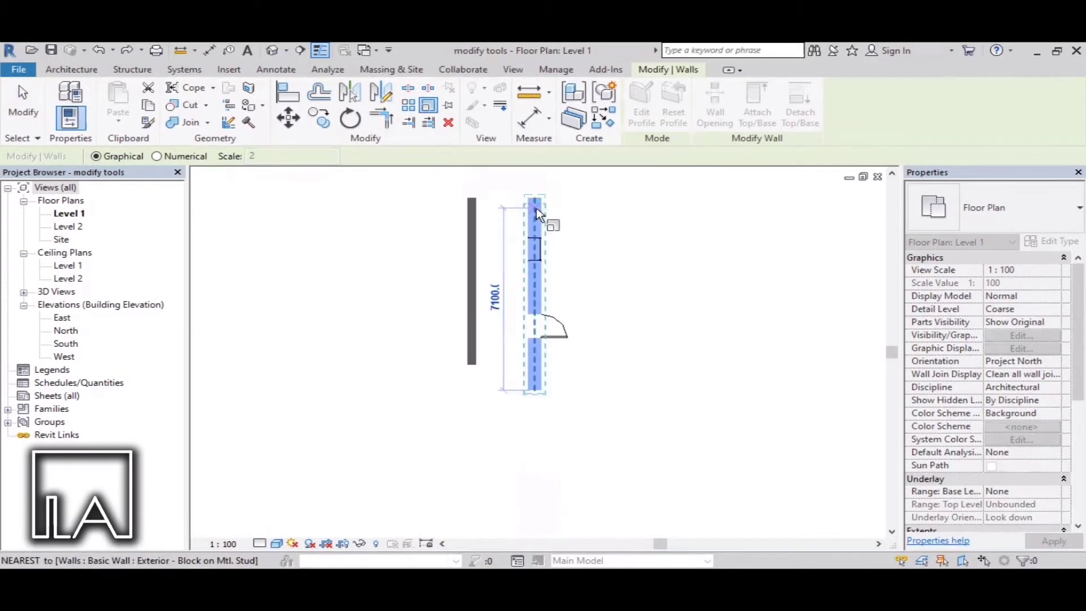
scroll(537, 210, "down", 3)
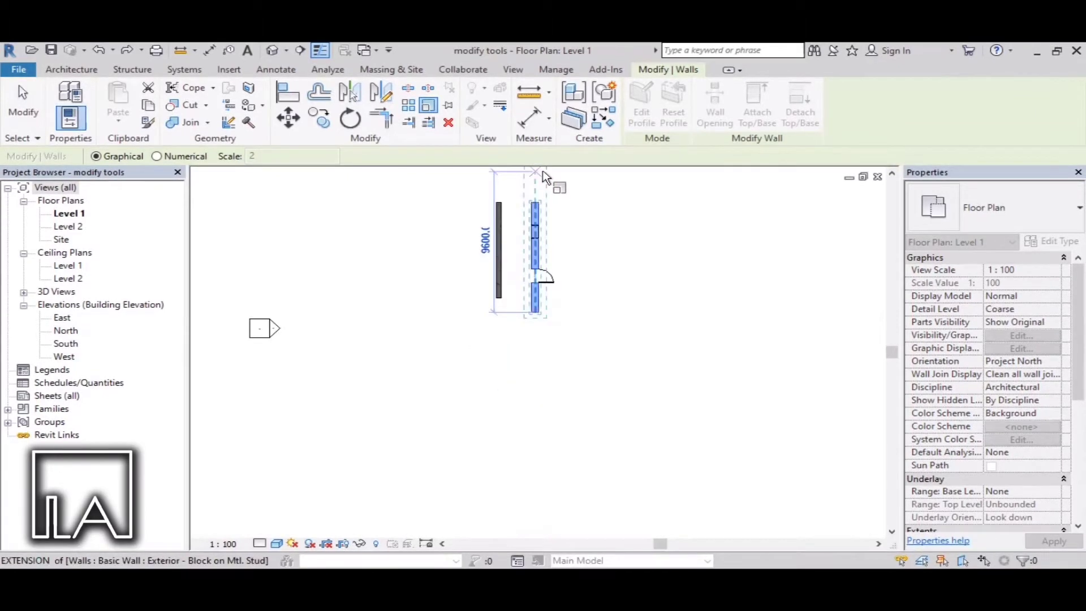
scroll(542, 180, "up", 2)
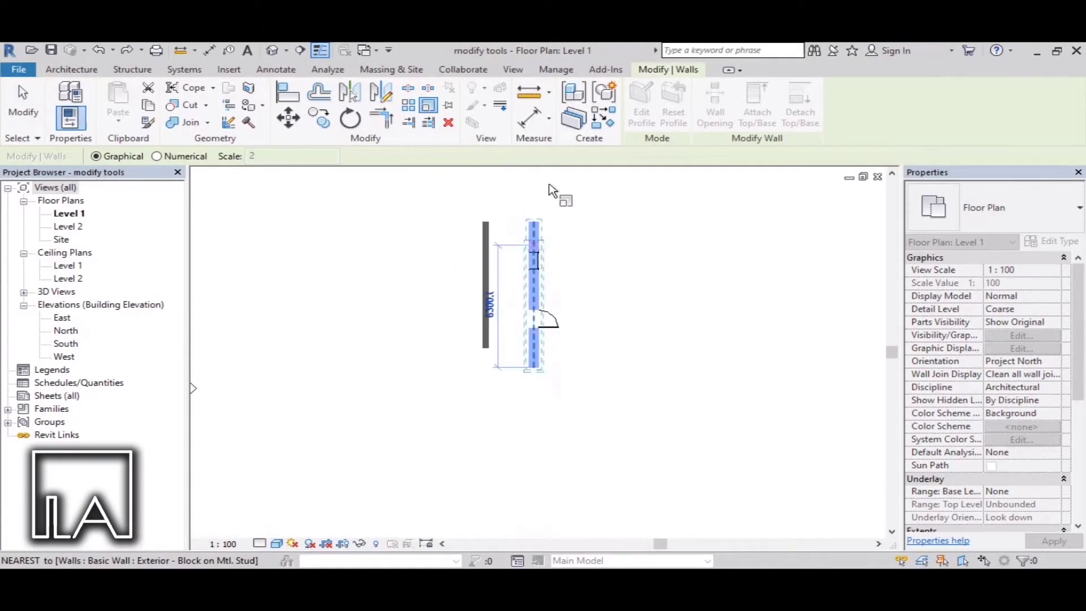
scroll(549, 185, "down", 1)
scroll(549, 185, "up", 2)
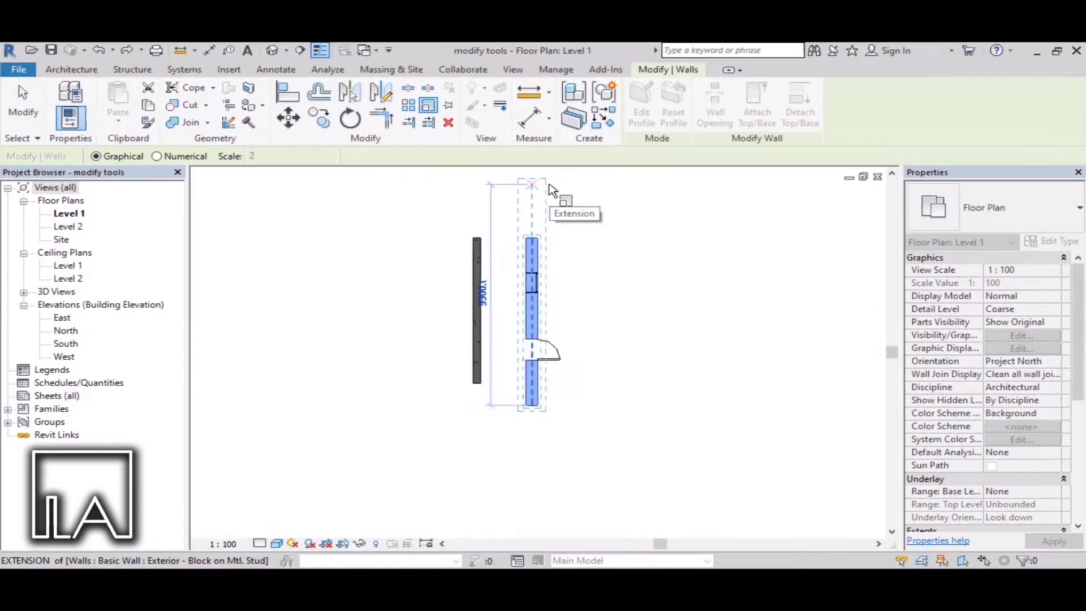
key("Escape")
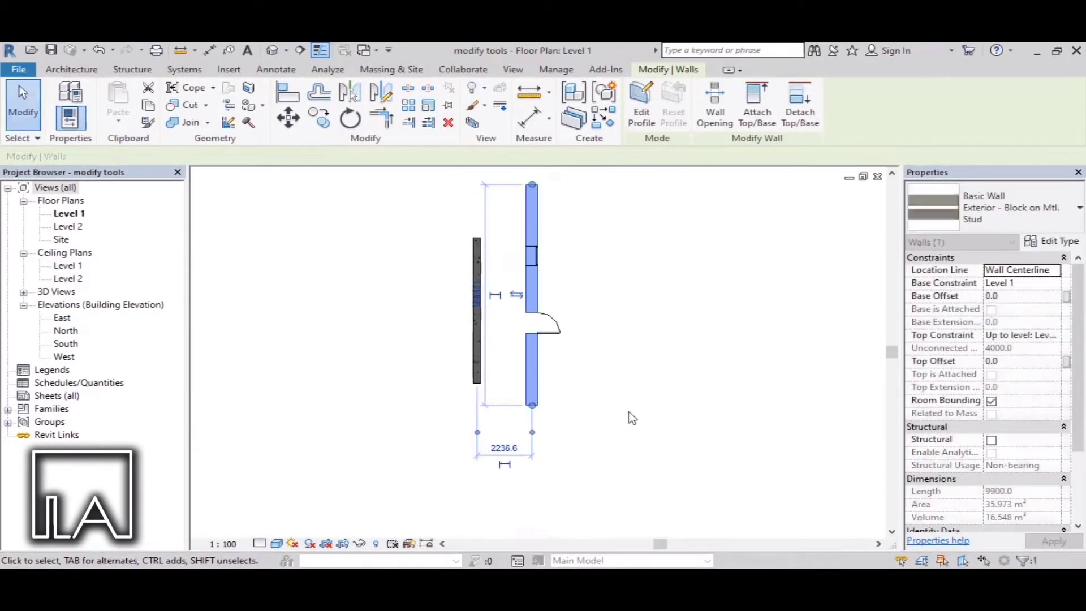
Scale the same wall graphically from its upper endpoint down to 2300 mm, deleting the window instance that no longer fits.
left_click(439, 108)
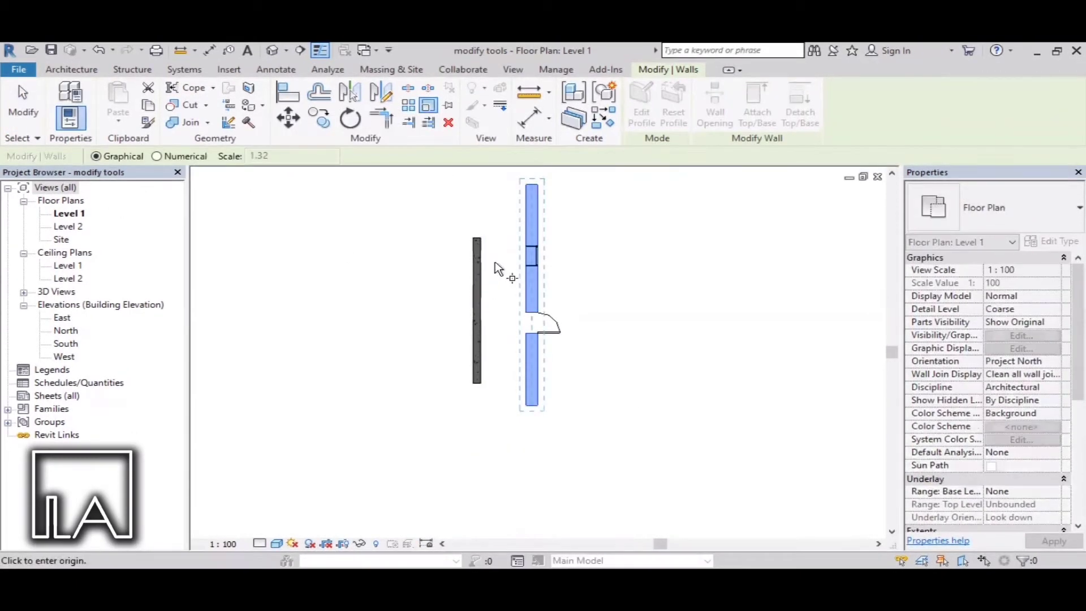
left_click(532, 186)
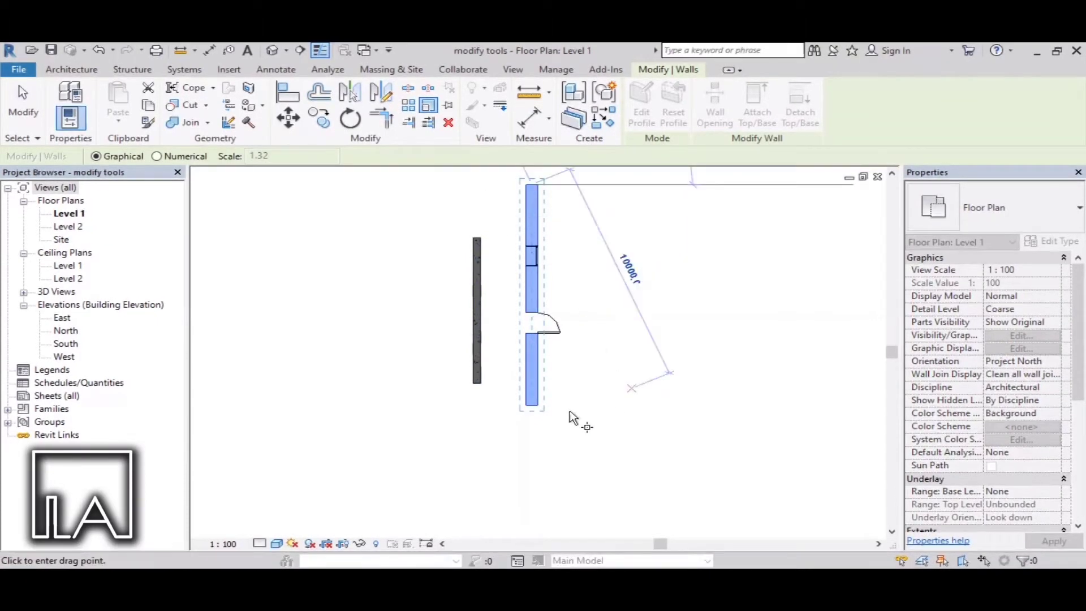
left_click(533, 407)
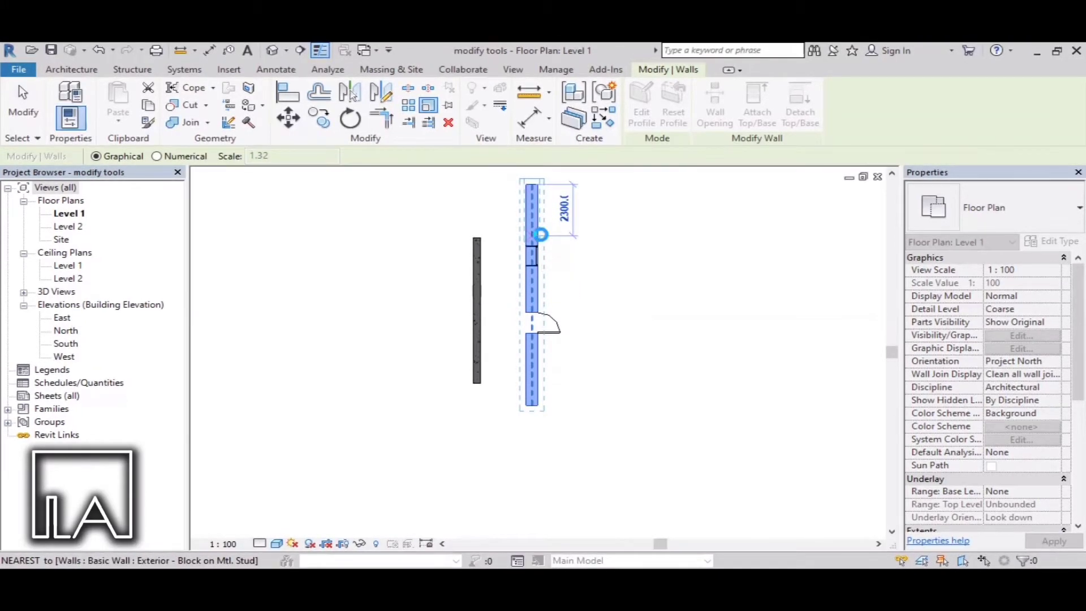
left_click(540, 234)
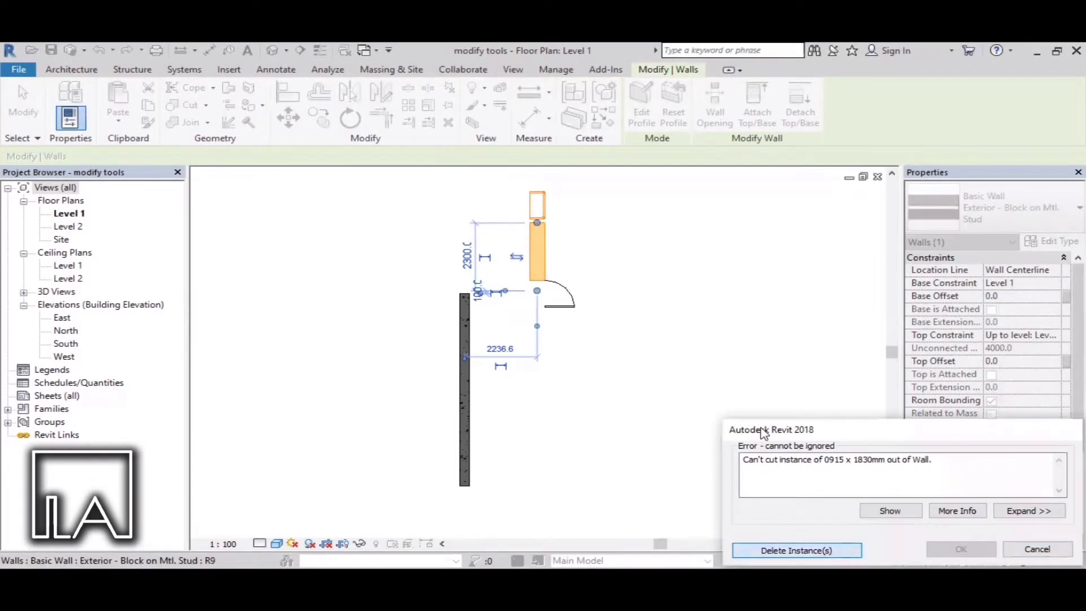
key("Escape")
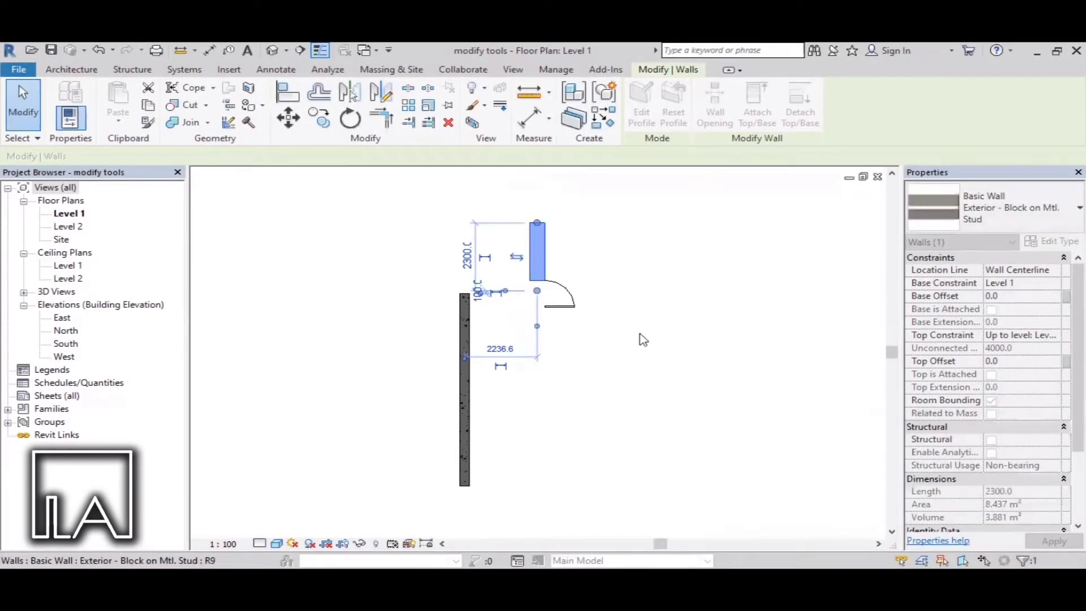
key("Escape")
Scale the shortened wall numerically by a factor of 2, using its upper endpoint as the origin.
scroll(559, 262, "up", 1)
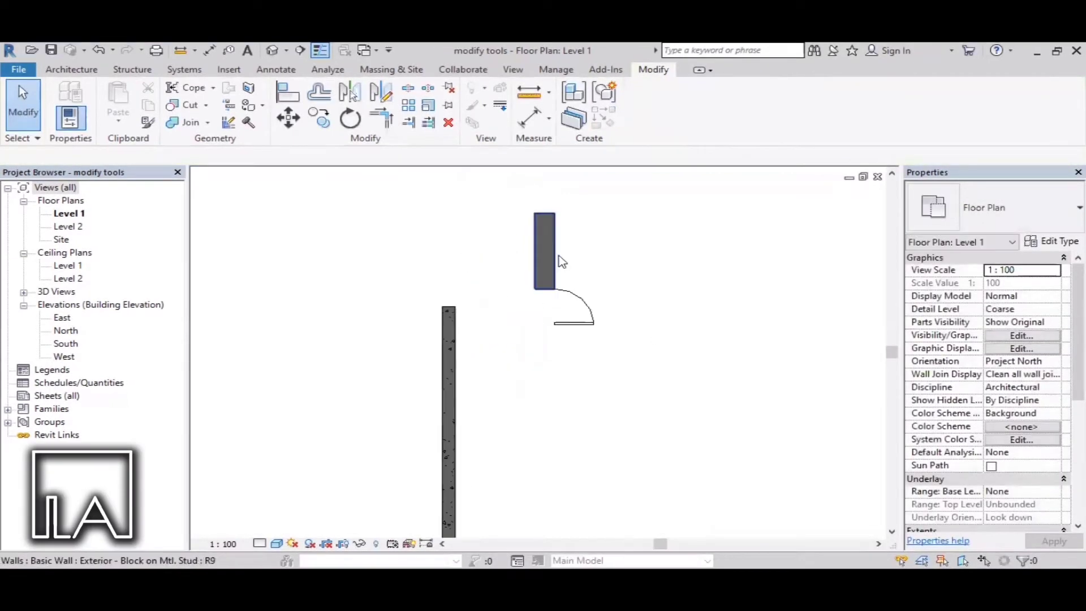
scroll(501, 360, "down", 2)
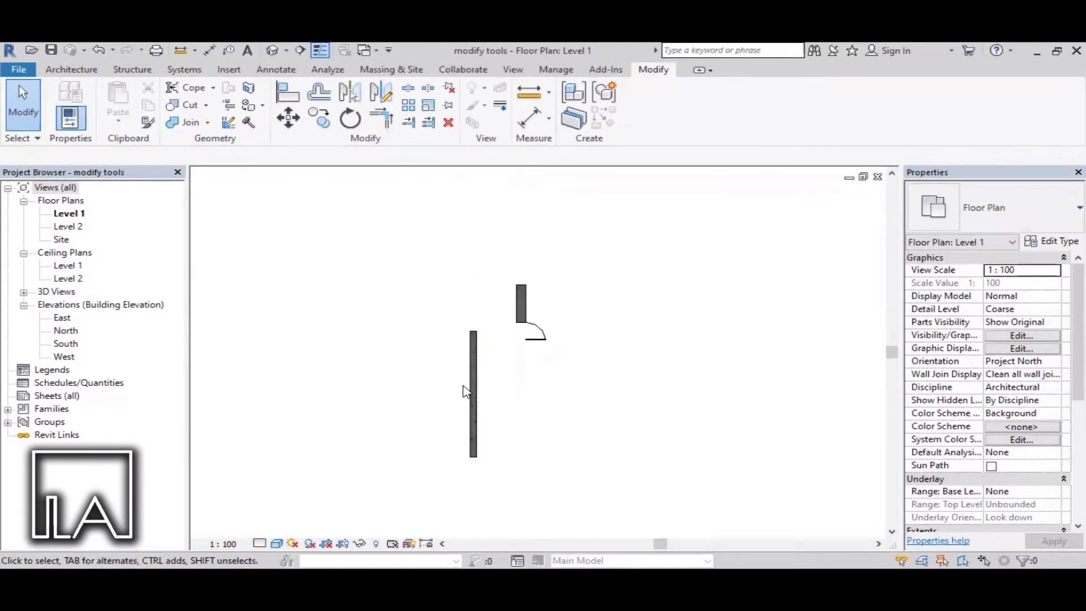
scroll(463, 388, "up", 2)
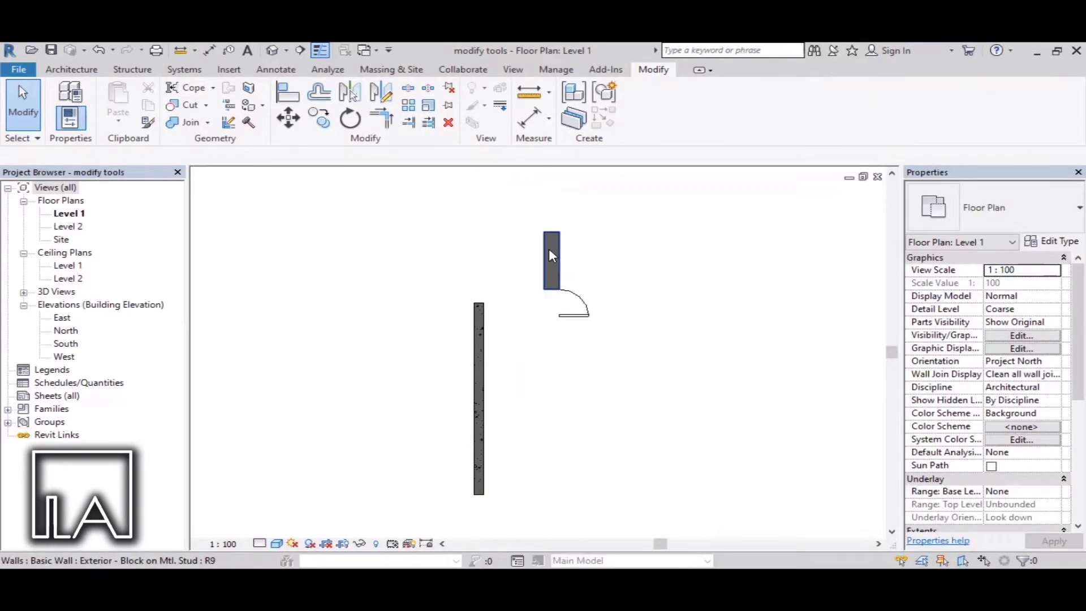
left_click(549, 249)
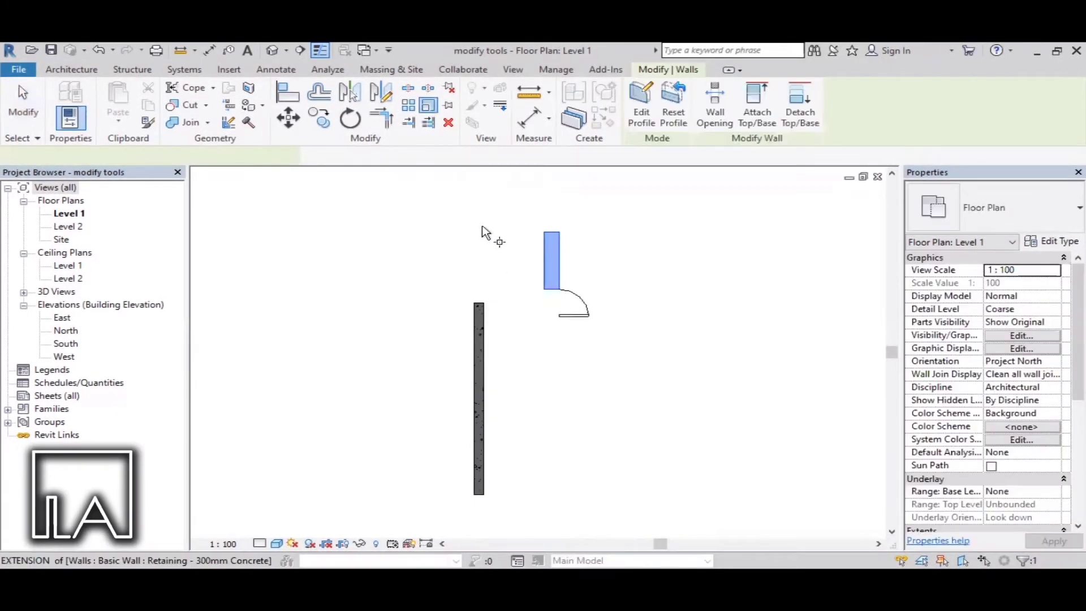
key("r")
key("e")
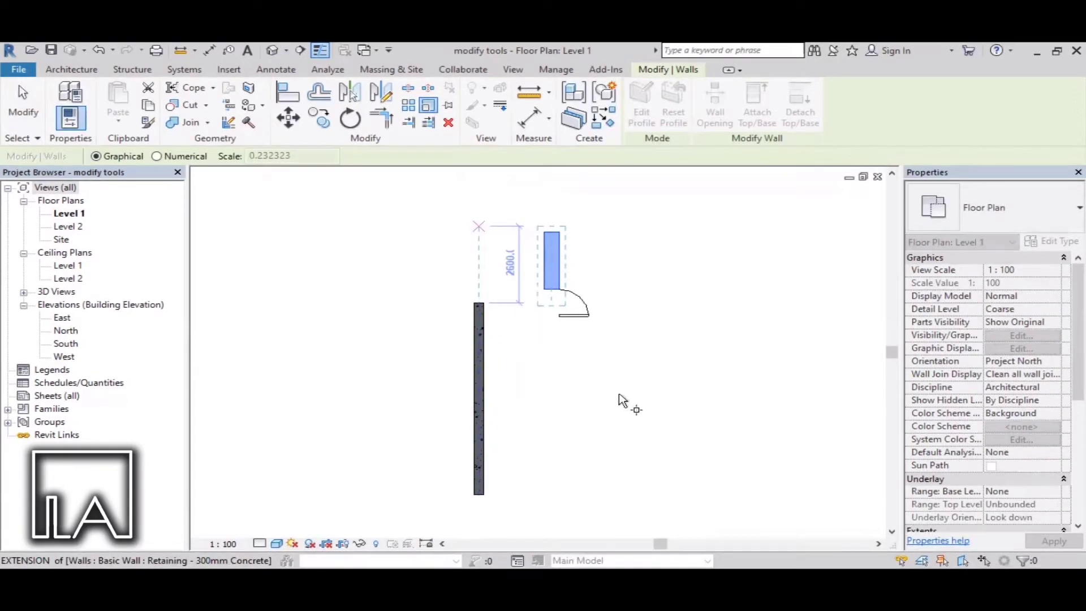
left_click(156, 157)
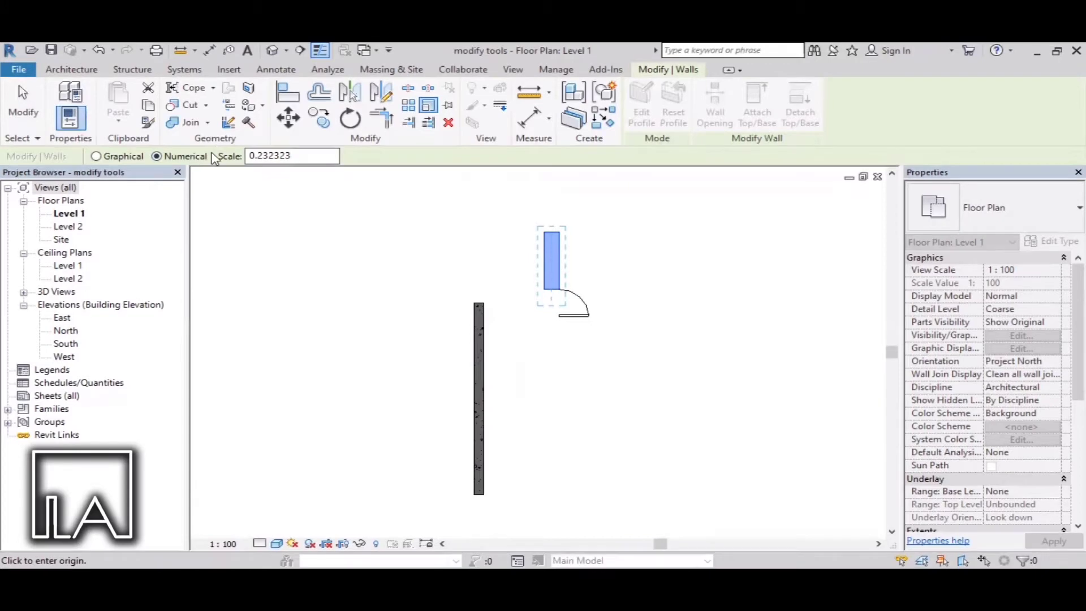
left_click_drag(295, 156, 215, 157)
type("2")
left_click(551, 232)
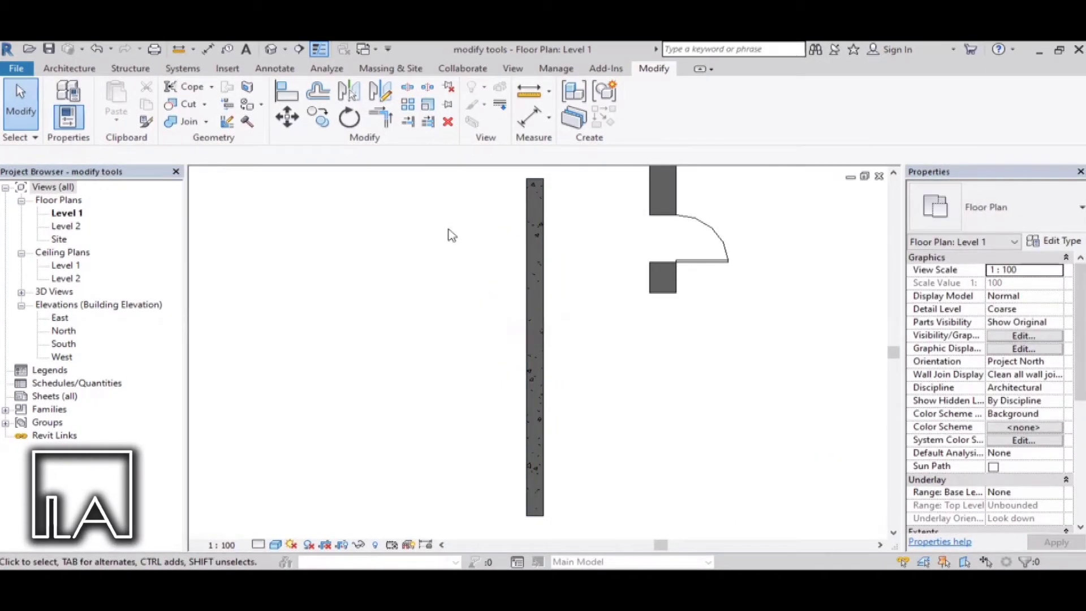
Split the concrete retaining wall into two segments about 3100 mm from its lower end with Split Element.
left_click(407, 87)
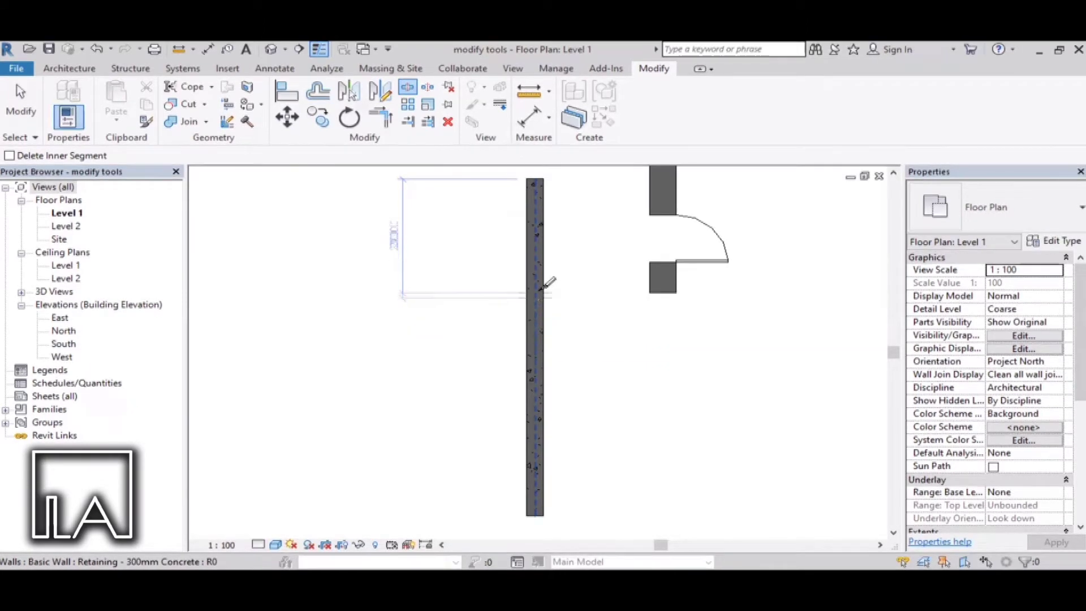
left_click(533, 355)
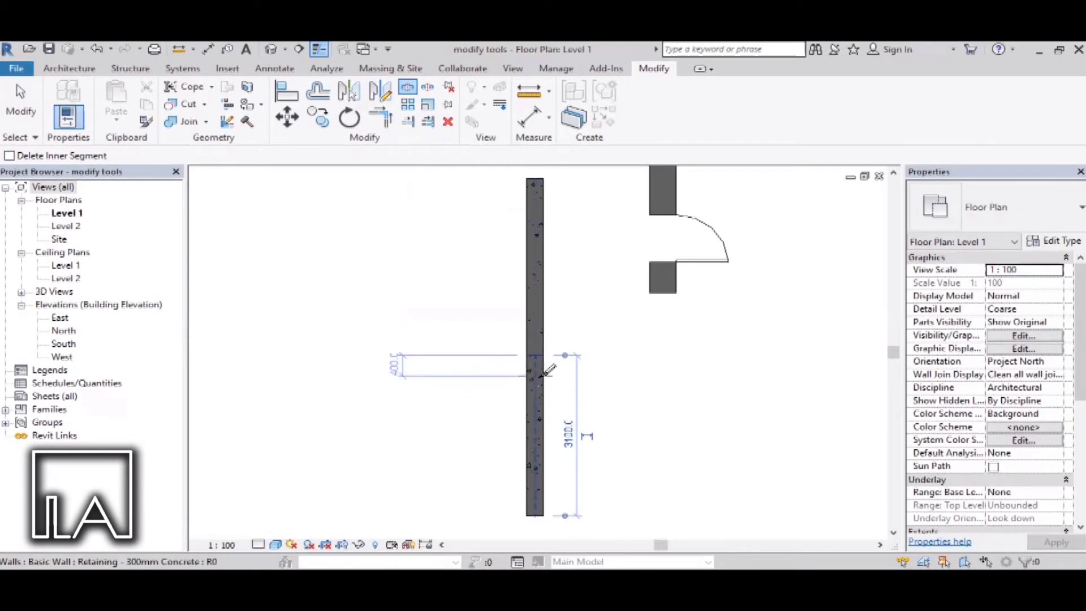
key("Escape")
scroll(538, 373, "up", 1)
scroll(538, 375, "up", 1)
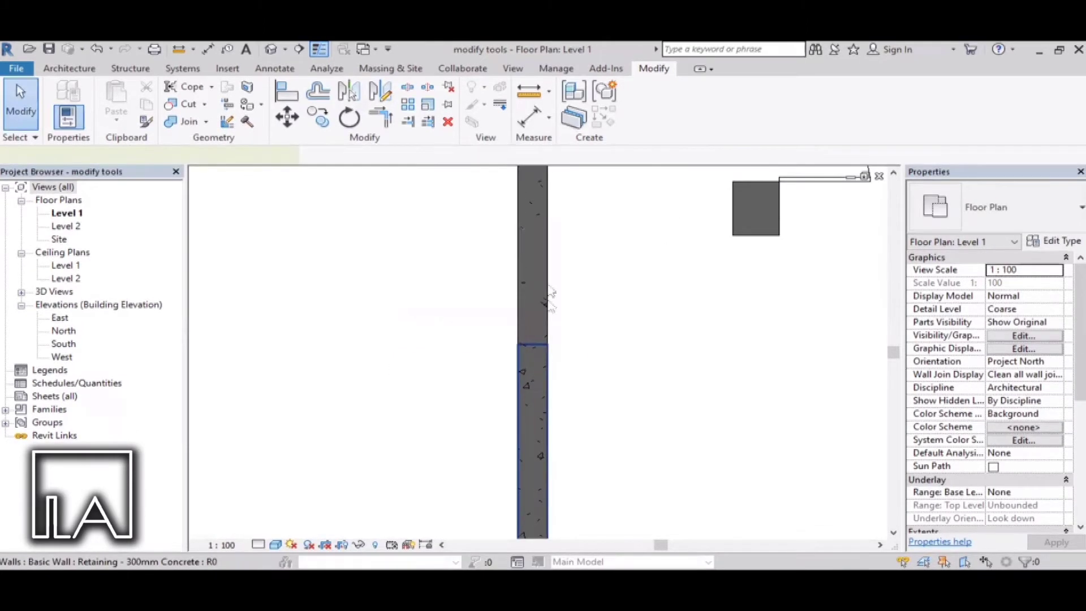
Check the split by selecting the upper and lower concrete wall segments individually and testing the lower segment's upper end.
left_click(532, 362)
scroll(537, 277, "down", 1)
scroll(539, 296, "down", 1)
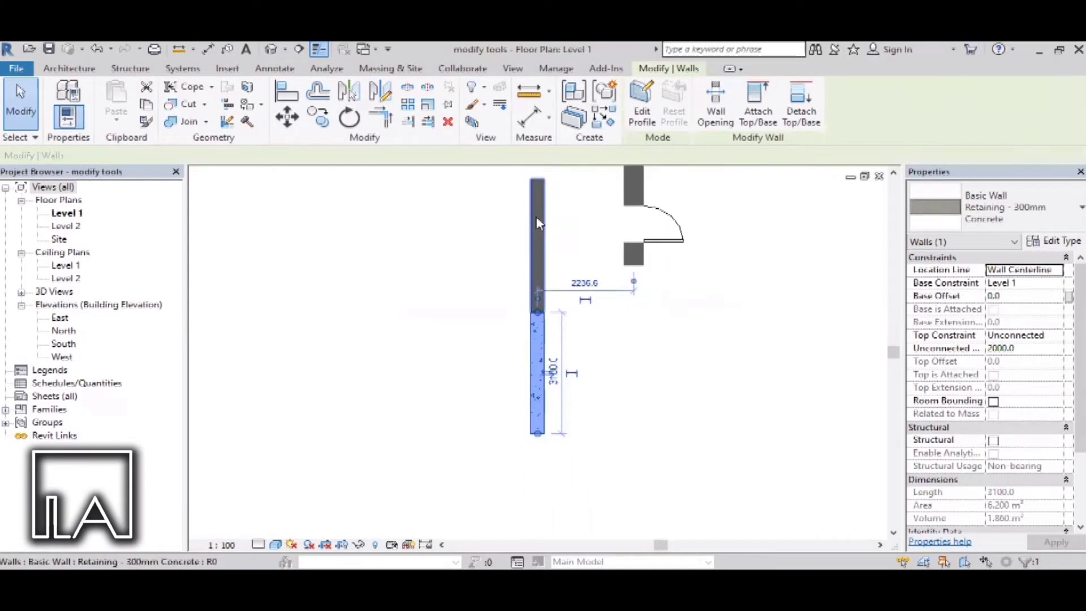
left_click(539, 226)
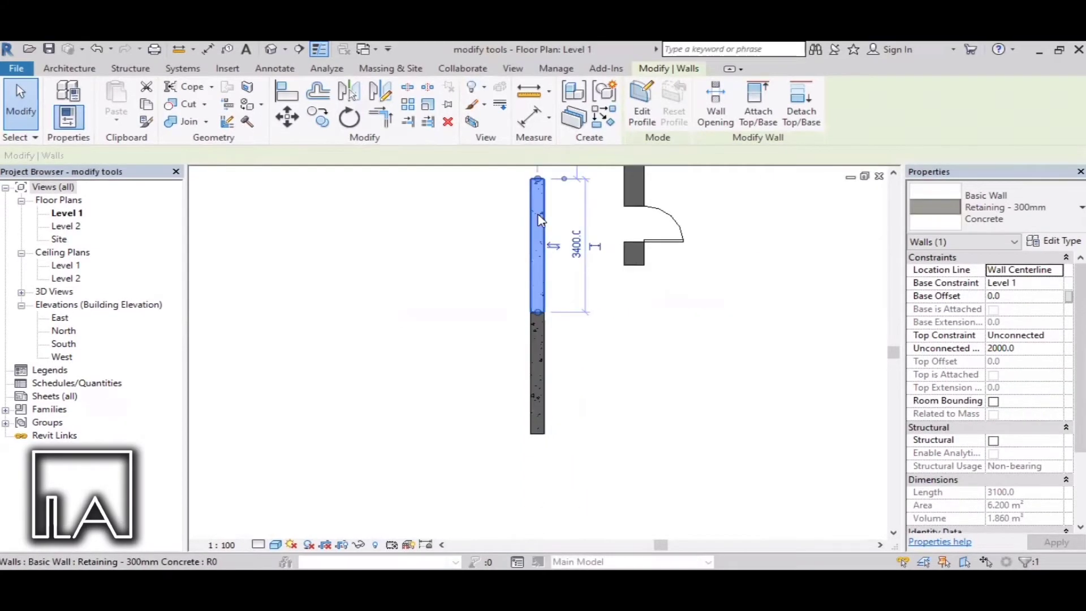
left_click(536, 327)
scroll(537, 320, "up", 1)
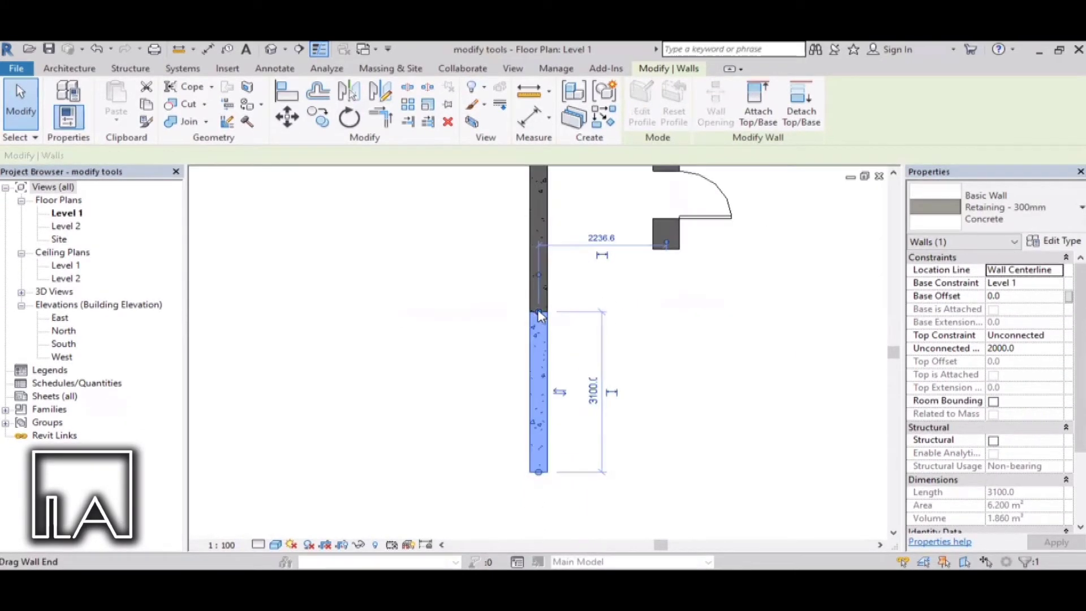
left_click_drag(539, 316, 538, 327)
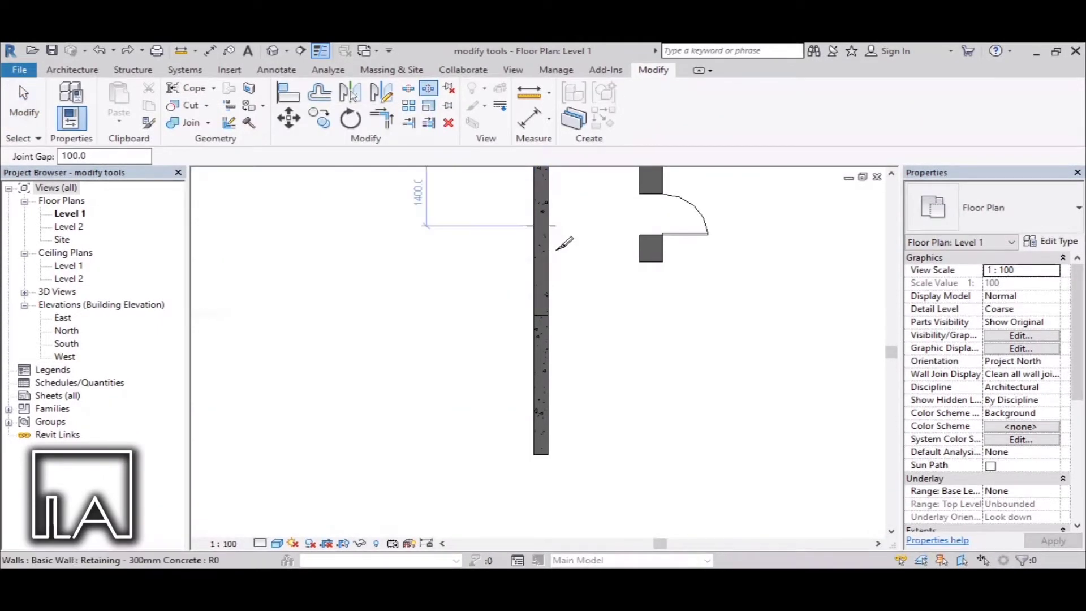
Split the upper concrete wall segment about 1600 mm below its top end using Split with Gap and a 100 mm joint gap.
scroll(553, 332, "down", 4)
scroll(552, 250, "up", 3)
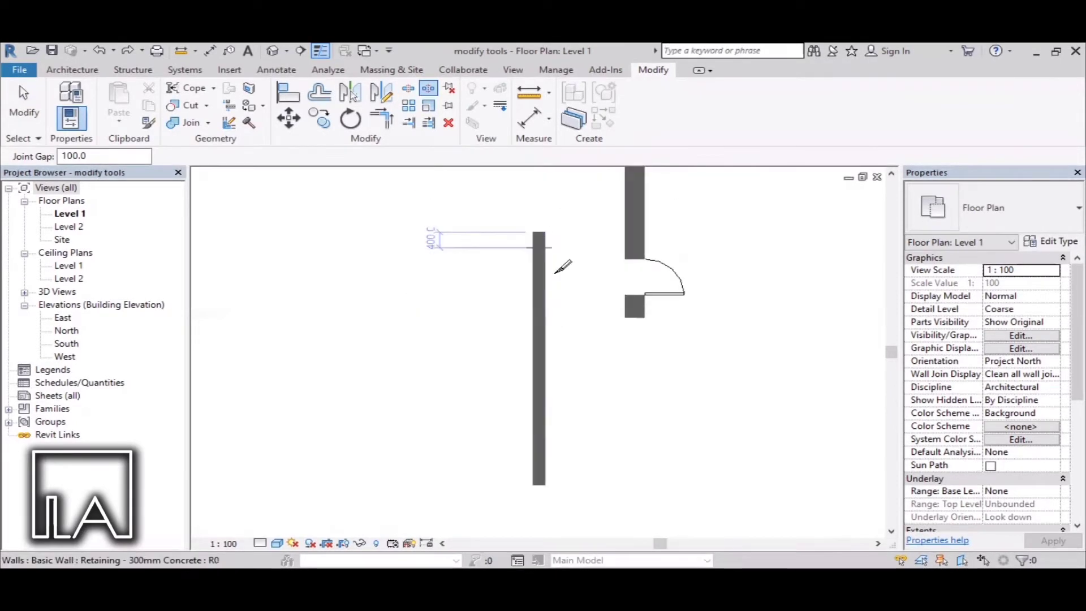
scroll(555, 312, "up", 2)
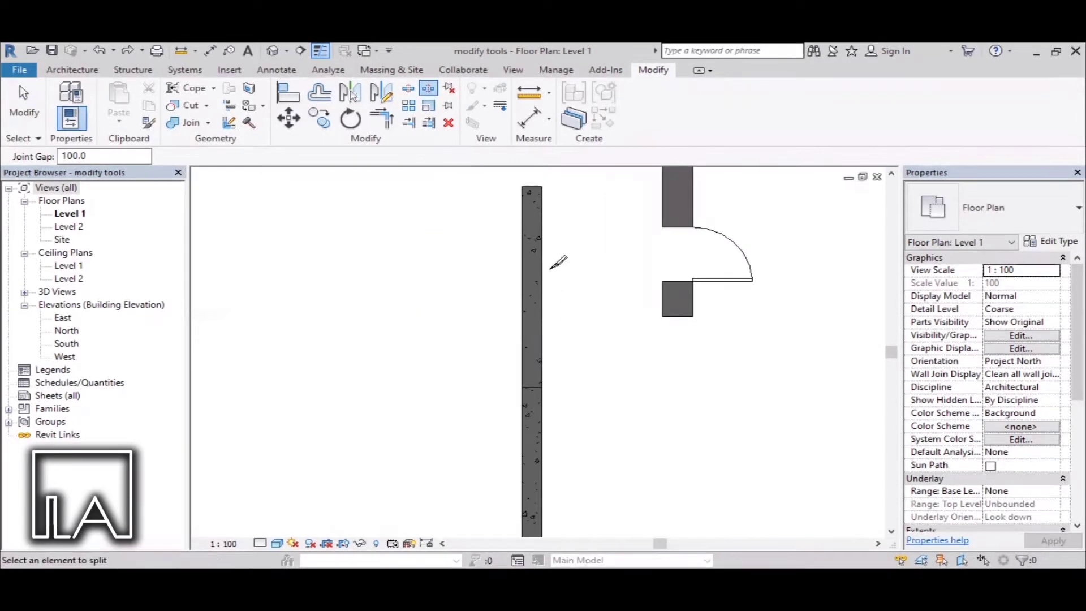
scroll(555, 257, "up", 1)
scroll(537, 283, "down", 2)
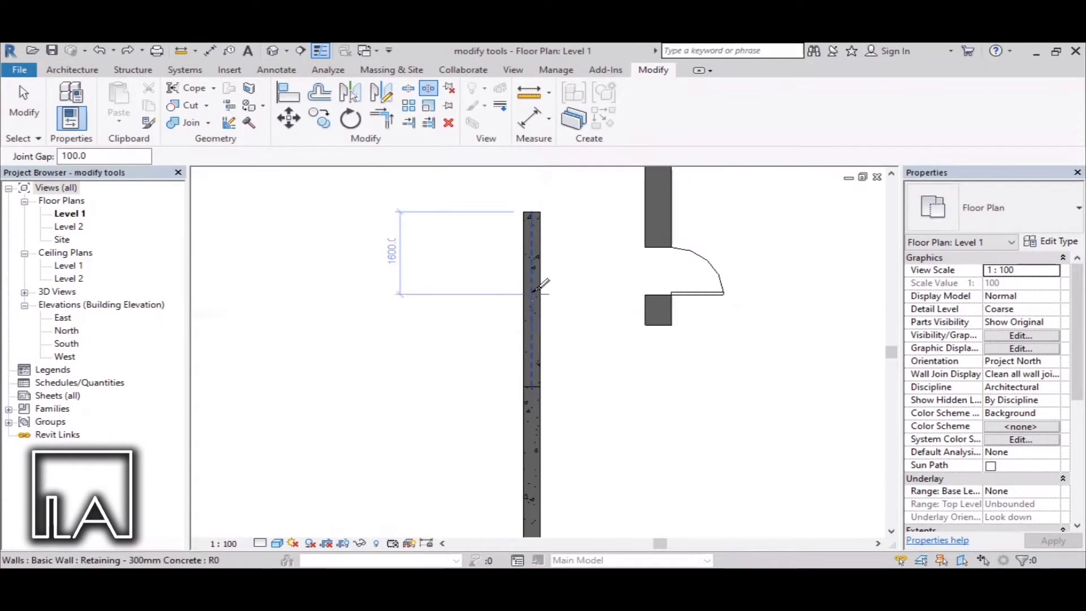
left_click(540, 285)
scroll(542, 289, "up", 4)
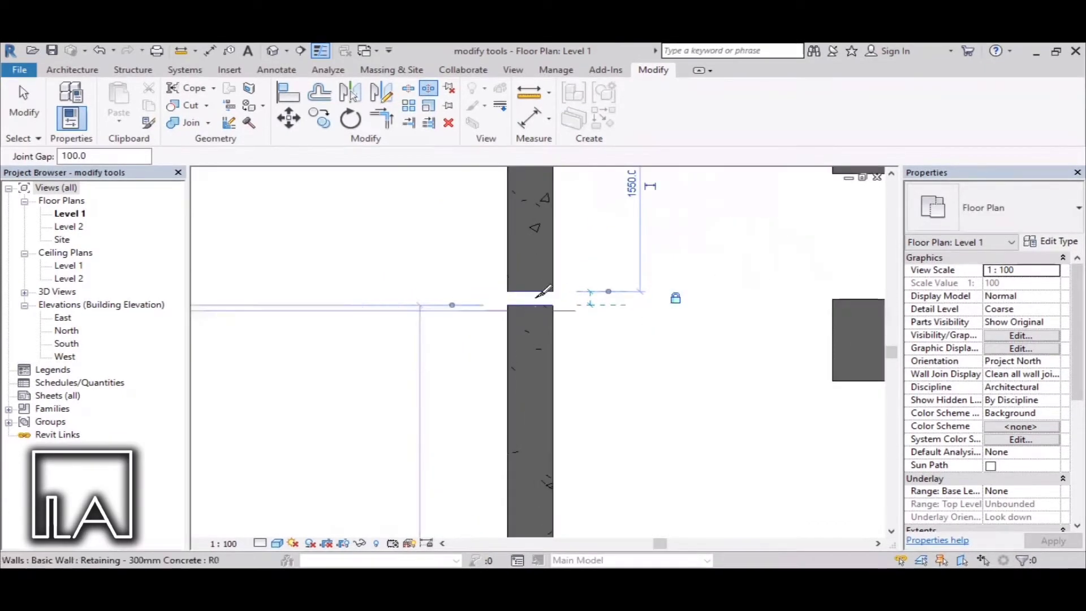
scroll(509, 295, "up", 2)
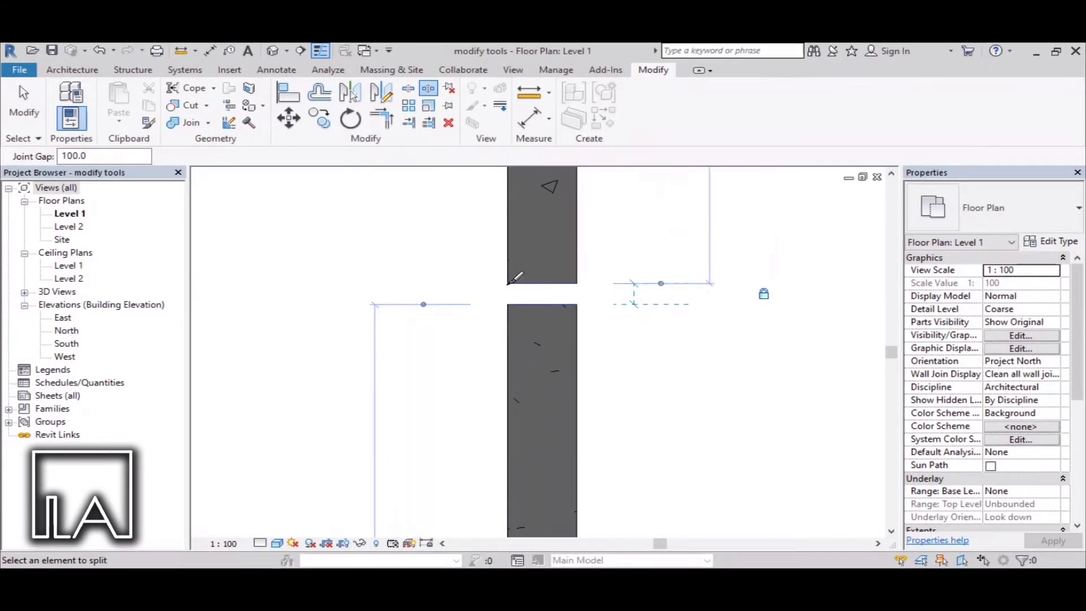
Split the long concrete wall segment about 875 mm below the existing gap using Split with Gap and a 50 mm joint gap.
scroll(552, 314, "down", 4)
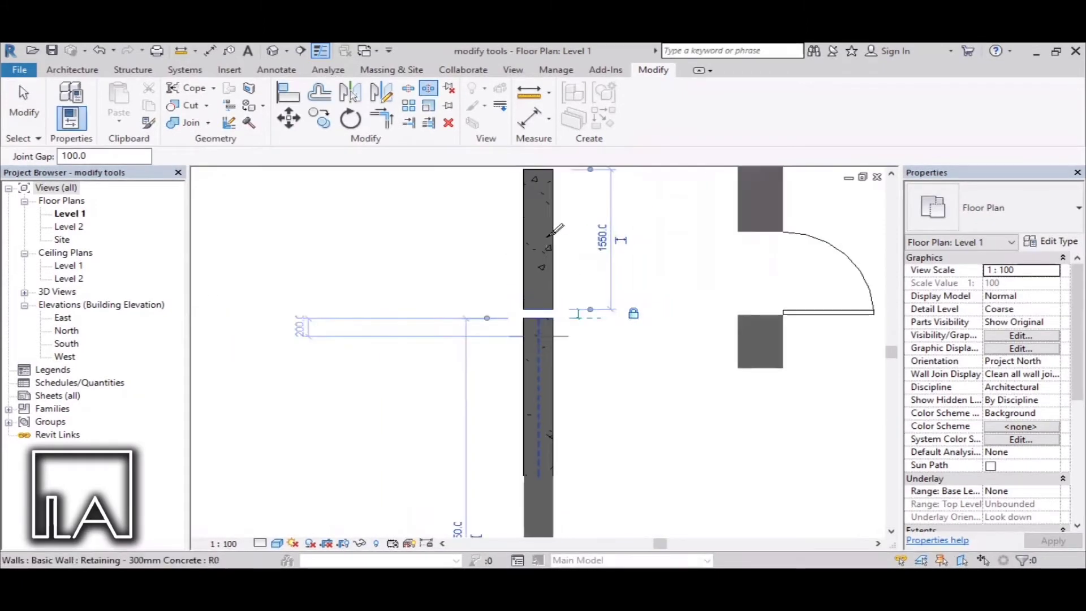
scroll(548, 238, "down", 2)
scroll(544, 242, "up", 2)
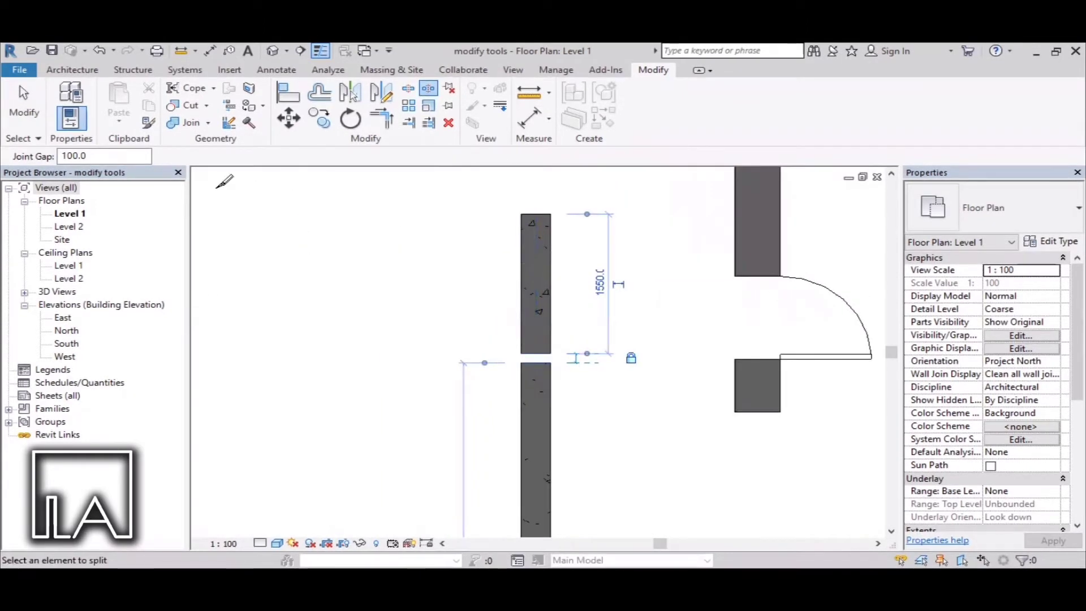
double_click(97, 157)
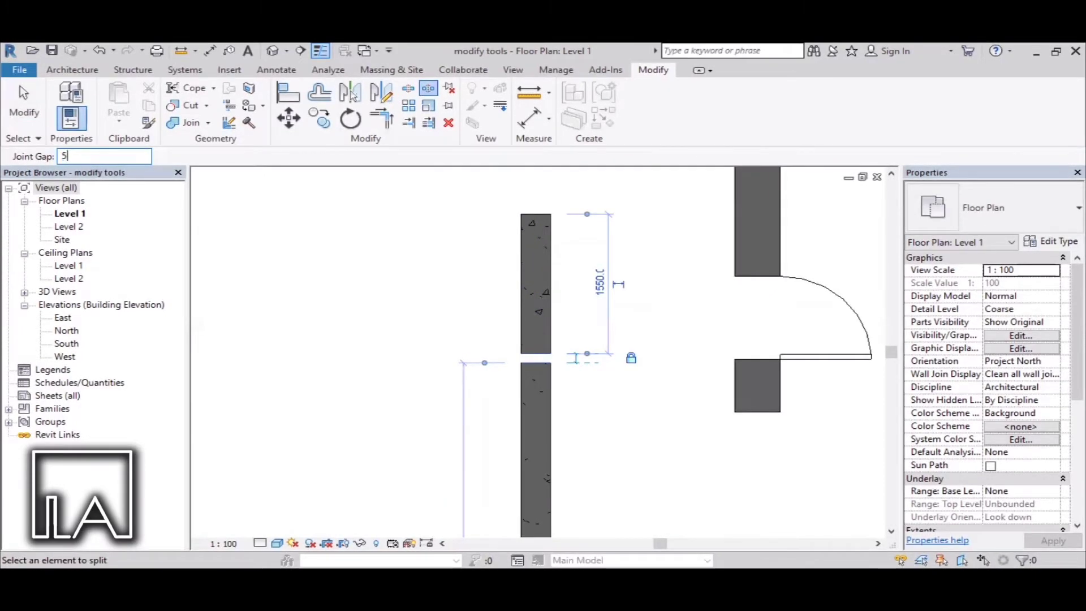
type("50")
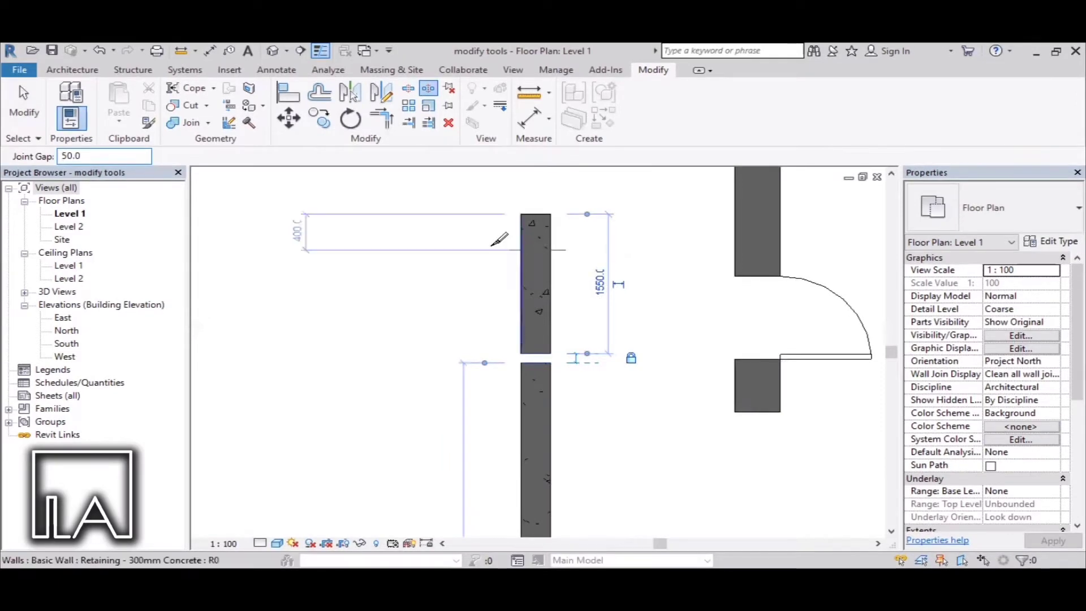
scroll(498, 254, "down", 3)
scroll(557, 447, "up", 2)
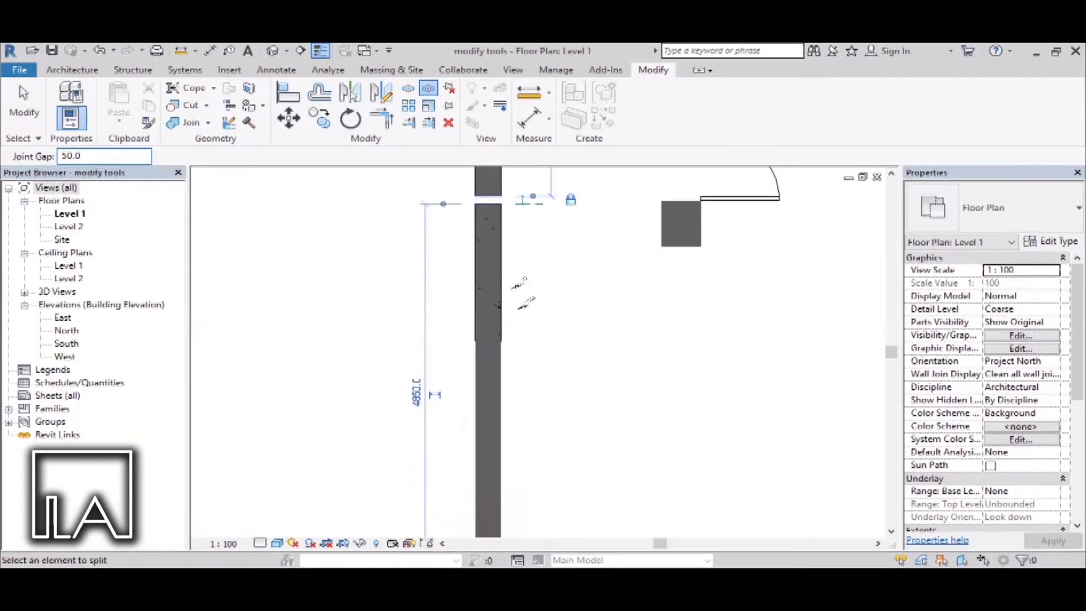
left_click(491, 270)
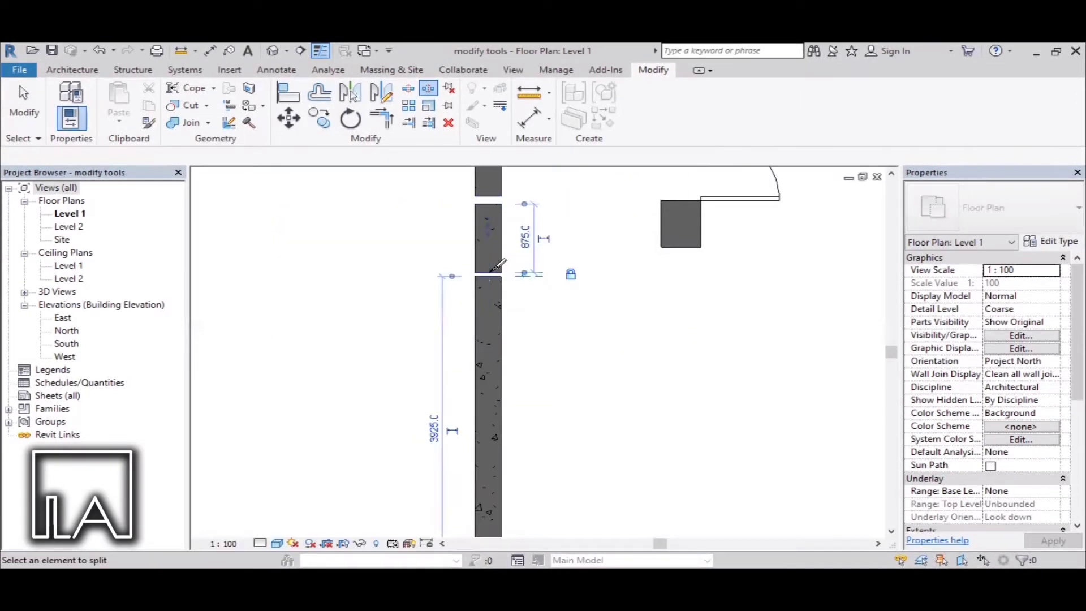
scroll(491, 270, "up", 2)
scroll(498, 264, "down", 1)
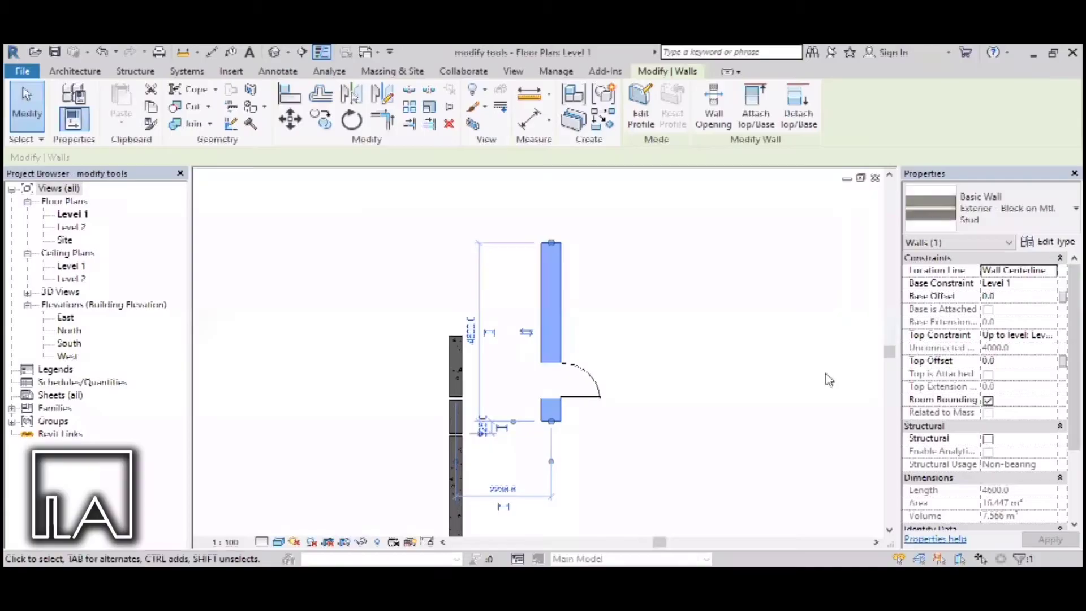
Create a linear array of the exterior wall with its door, with 10 members spaced 2000 mm apart horizontally to the right.
left_click(728, 358)
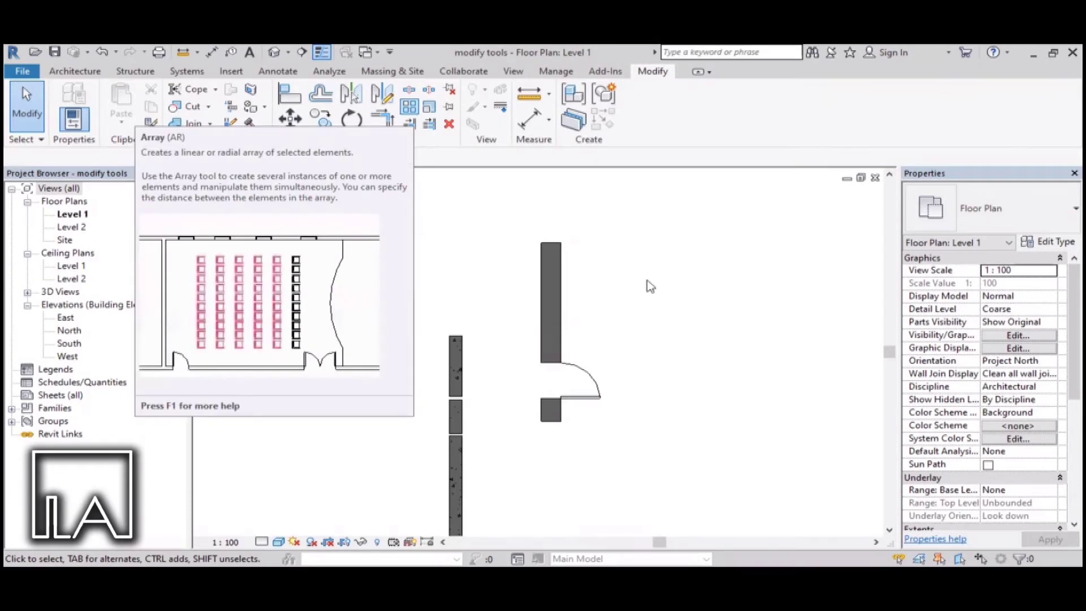
left_click(551, 281)
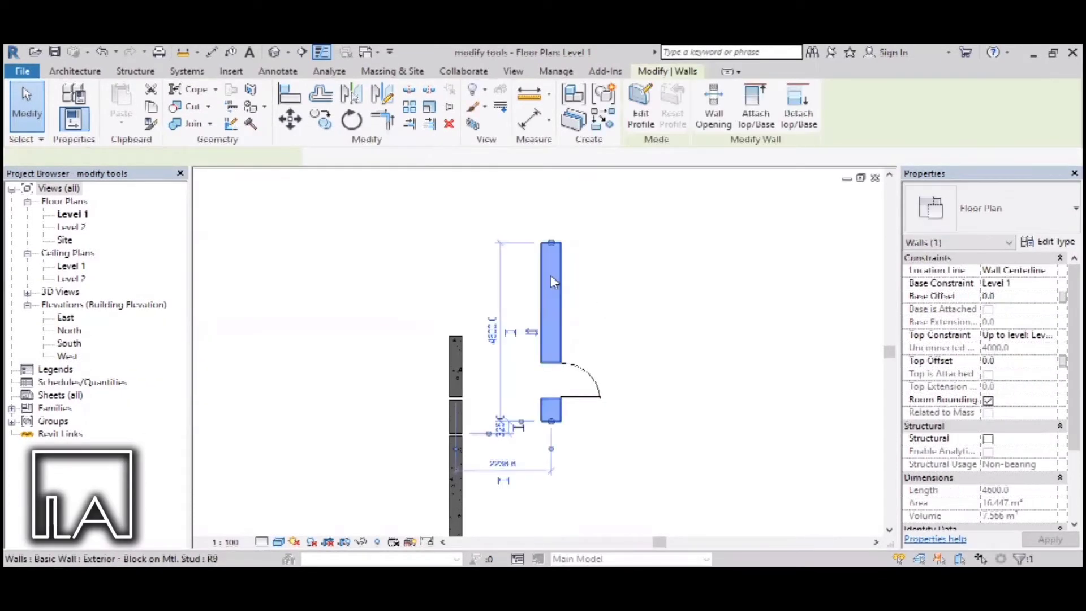
left_click(412, 109)
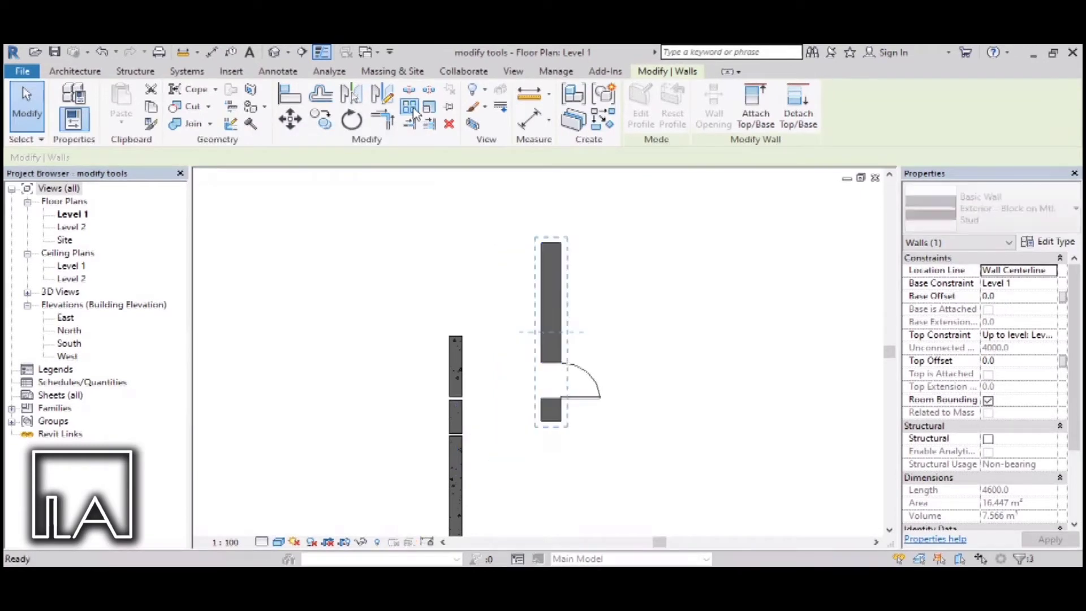
left_click(551, 246)
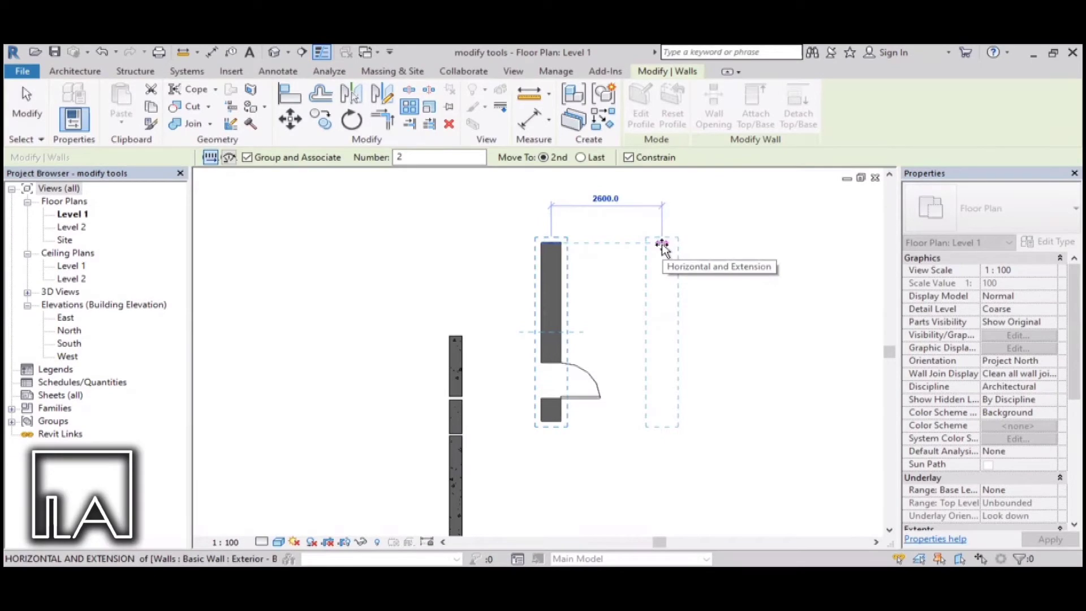
type("2000")
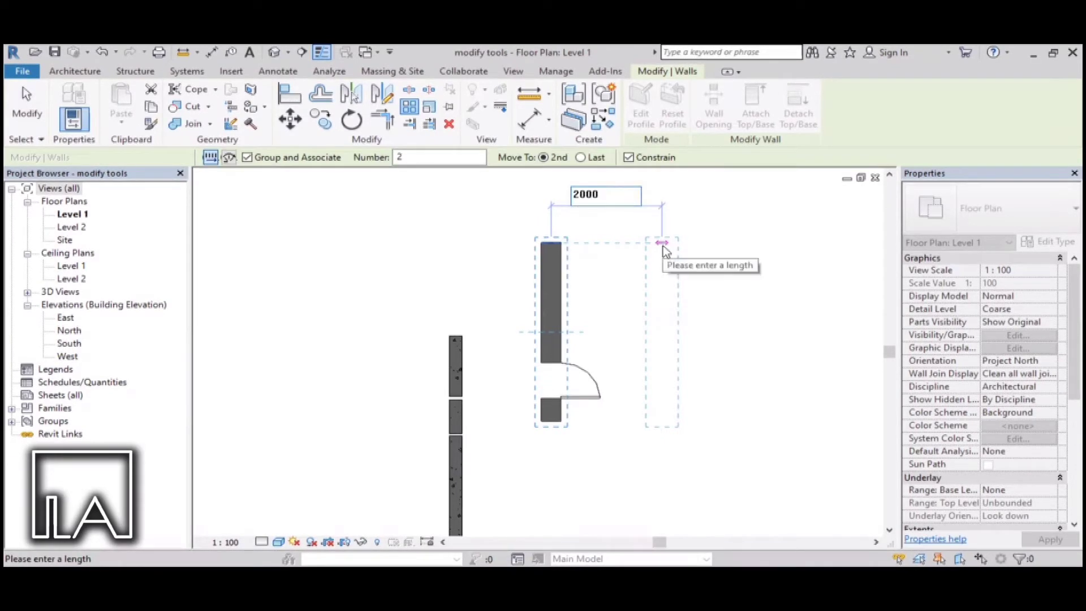
key("Return")
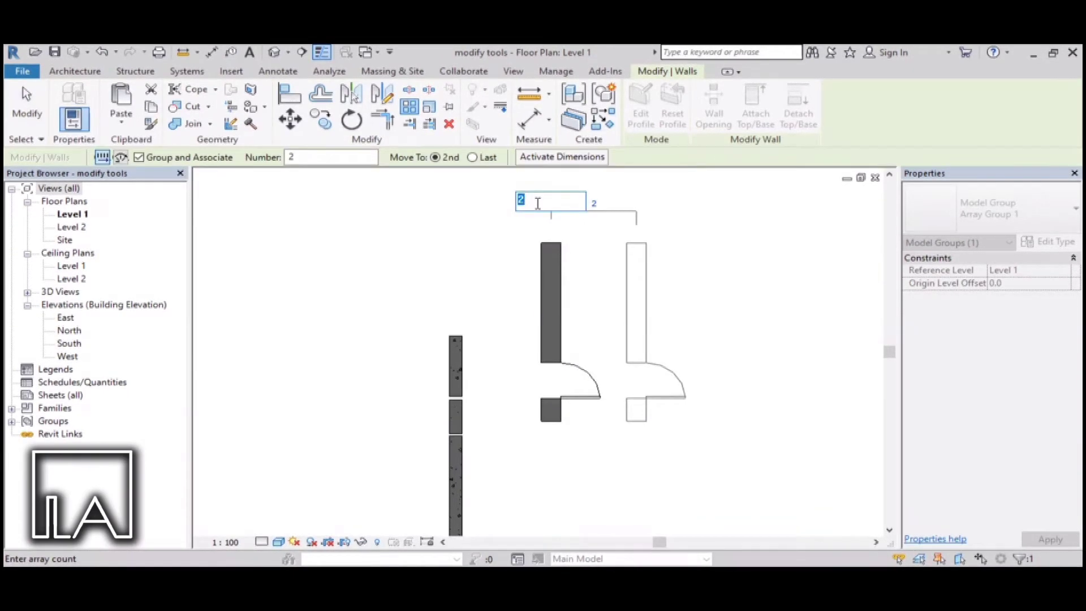
type("00")
key("BackSpace")
key("Return")
scroll(447, 284, "down", 4)
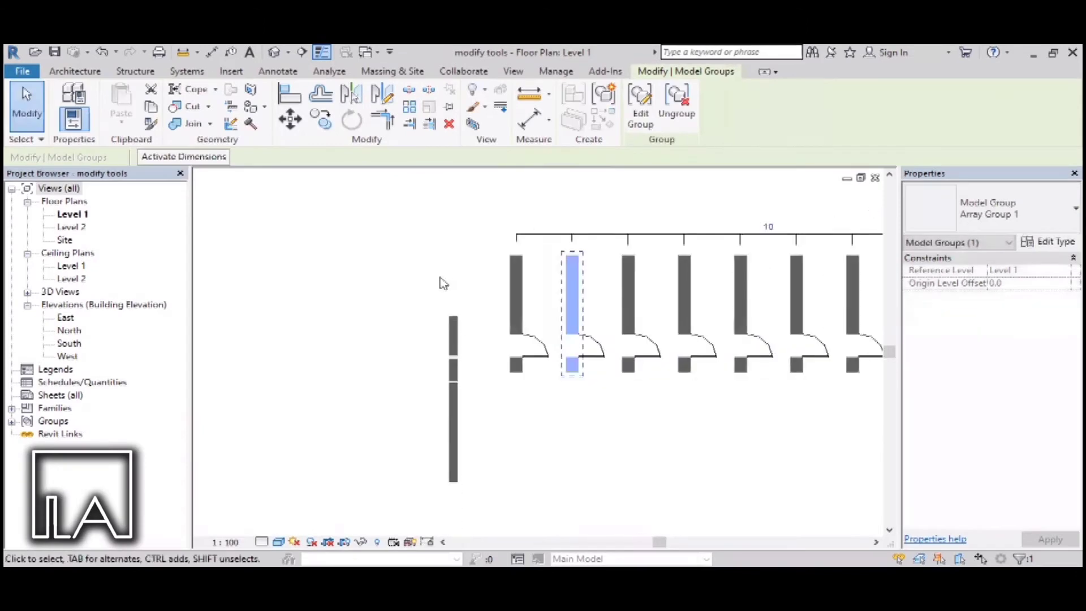
Change the member count of the wall-and-door array to 15.
scroll(789, 308, "up", 2)
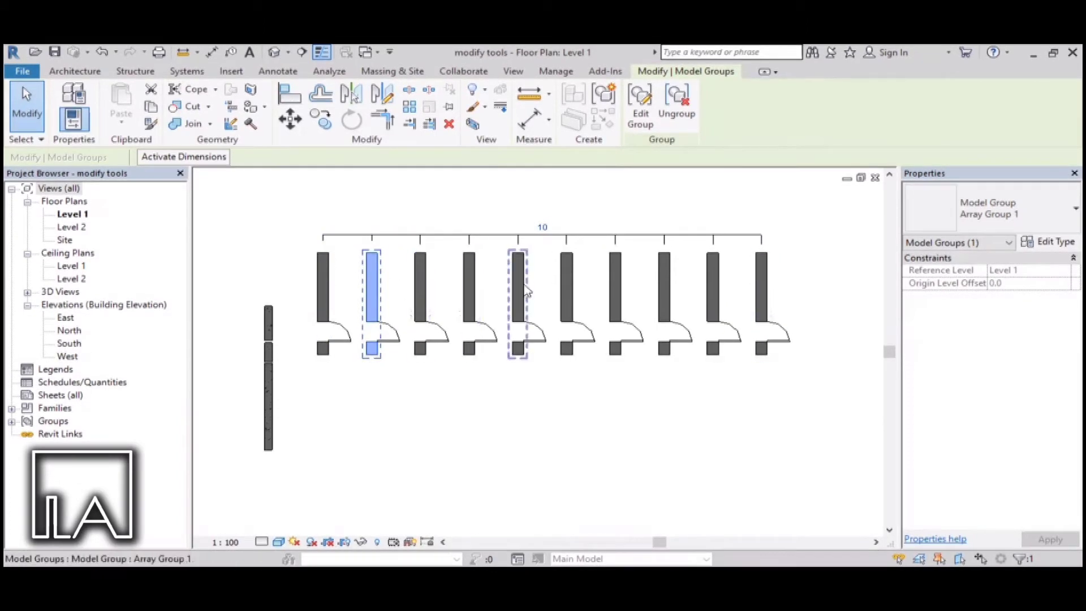
scroll(626, 272, "up", 2)
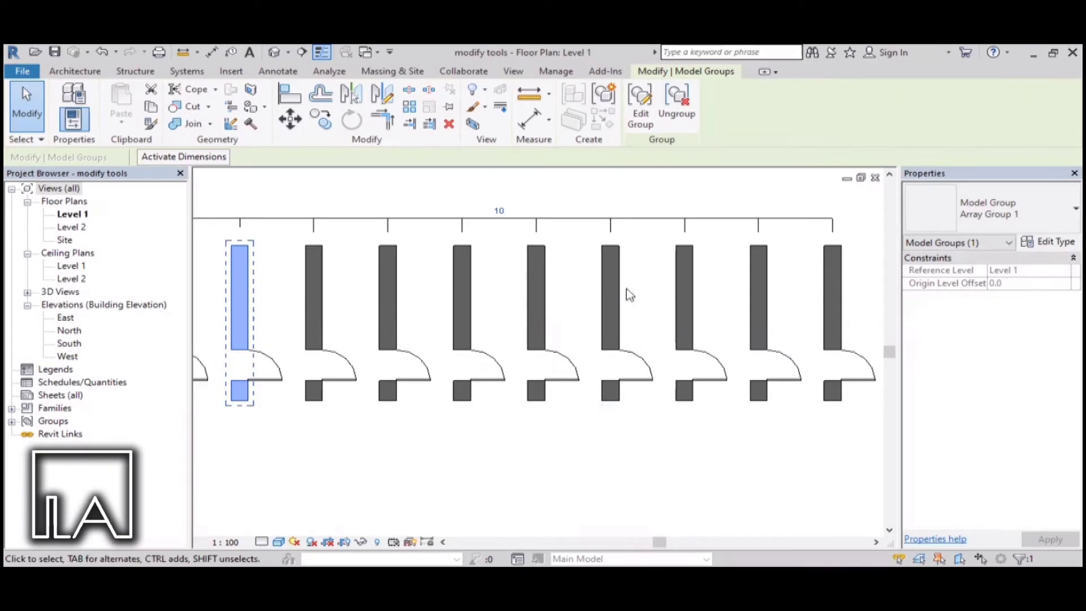
scroll(628, 293, "down", 2)
middle_click_drag(522, 234, 528, 245)
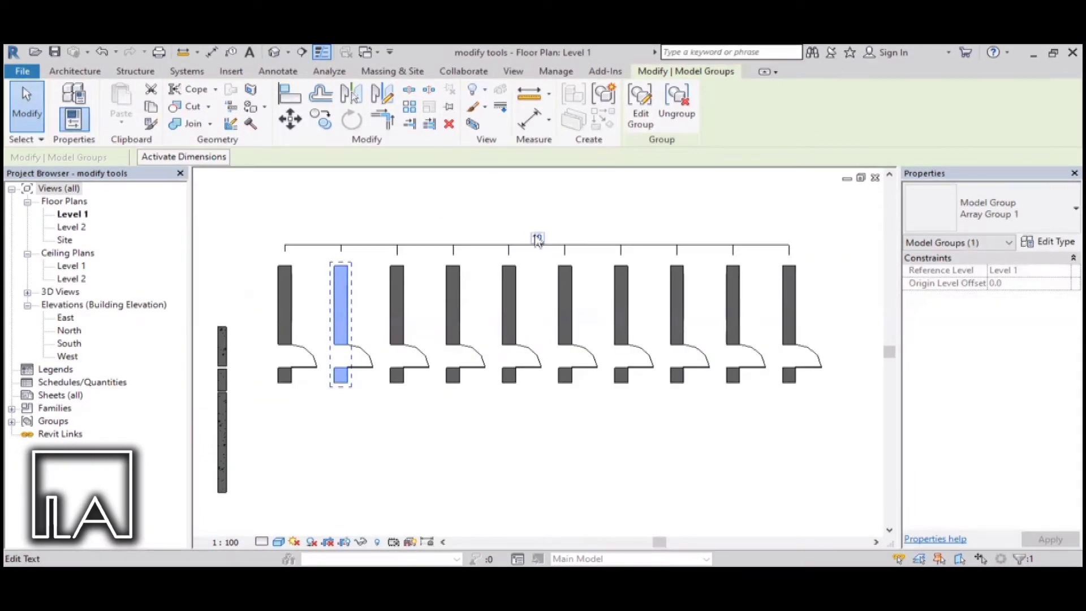
left_click(537, 238)
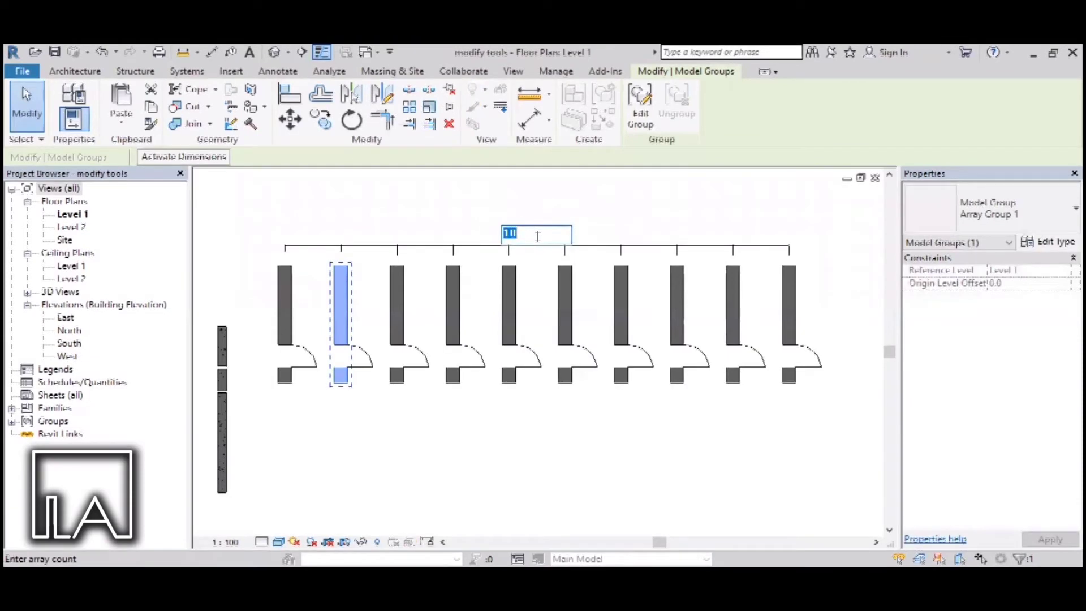
type("15")
key("Return")
scroll(510, 244, "down", 5)
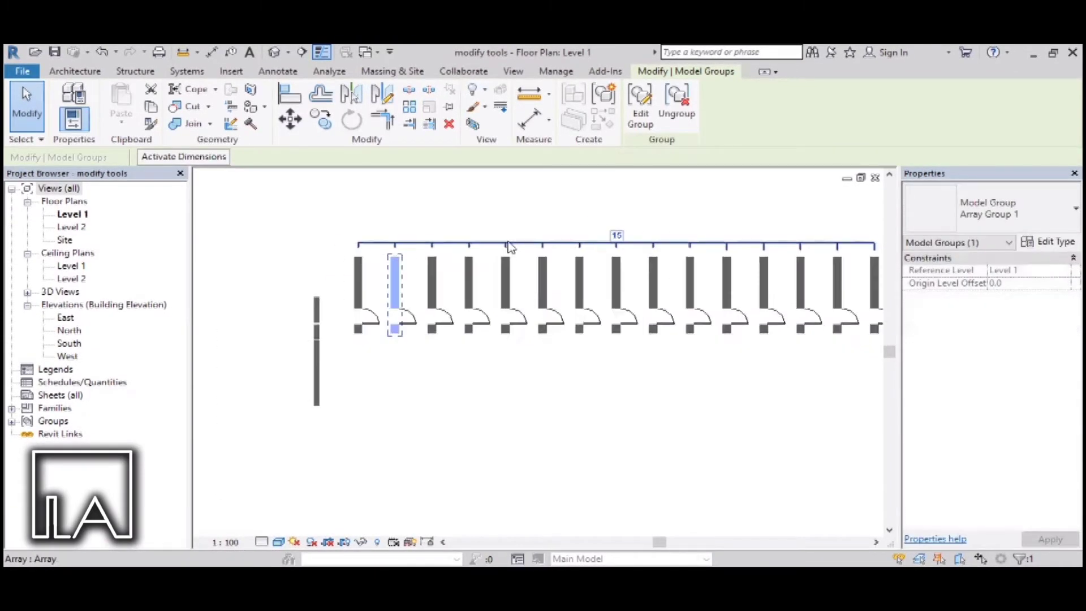
Set the member count of the wall-and-door array to 6 and deselect the array group.
scroll(617, 246, "up", 3)
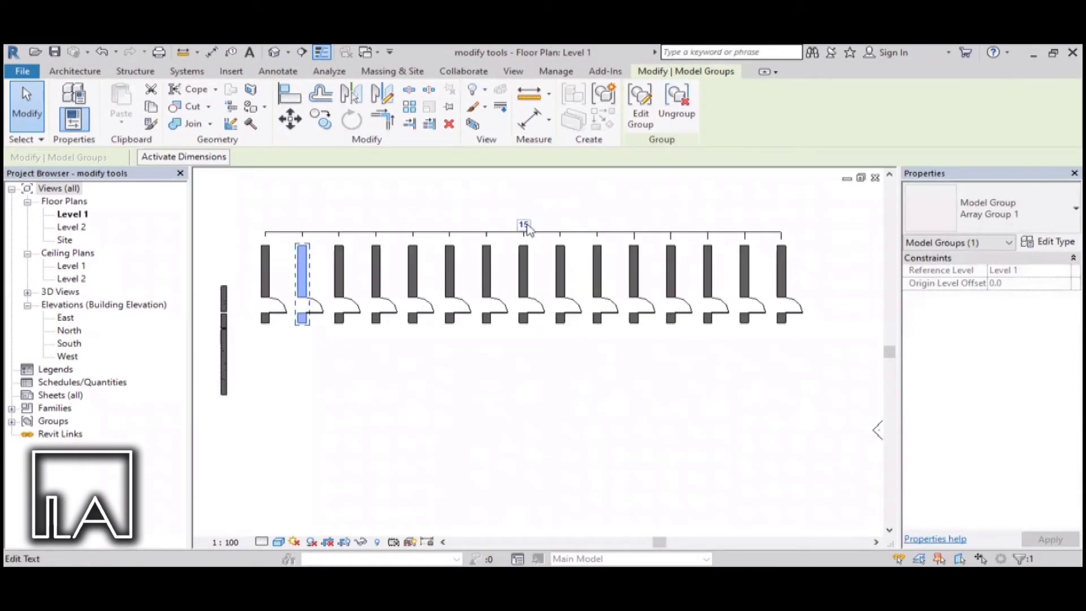
left_click(526, 223)
type("6")
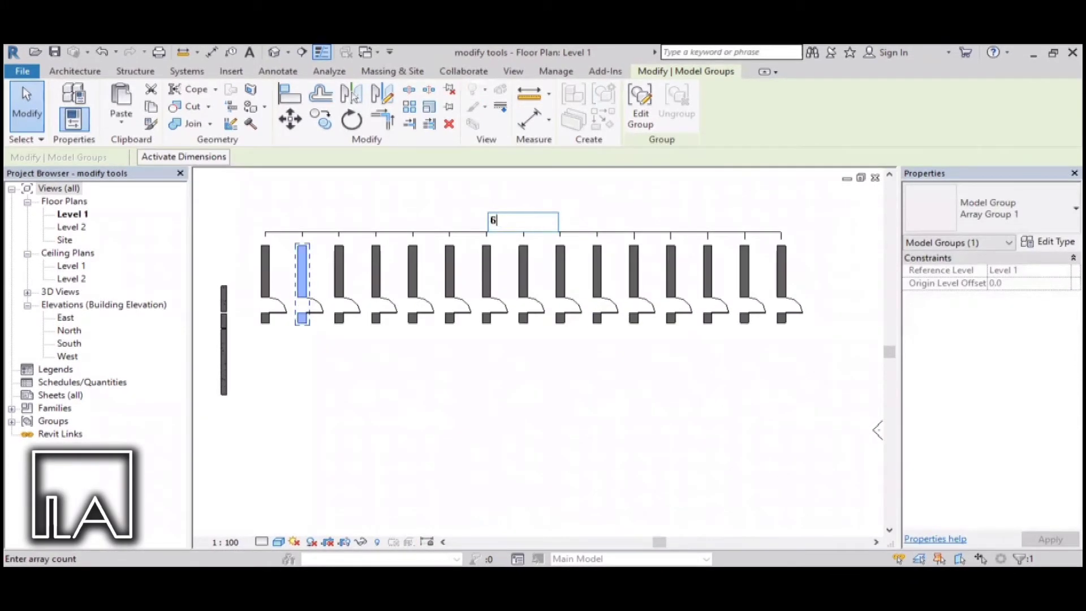
key("Return")
scroll(283, 232, "up", 4)
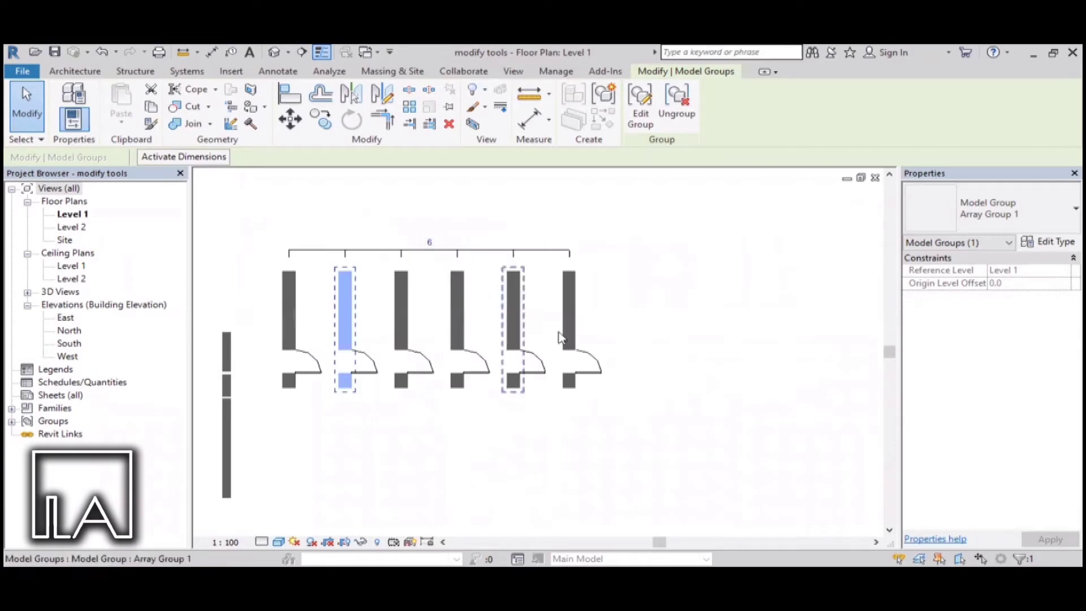
left_click(418, 218)
scroll(342, 309, "down", 3)
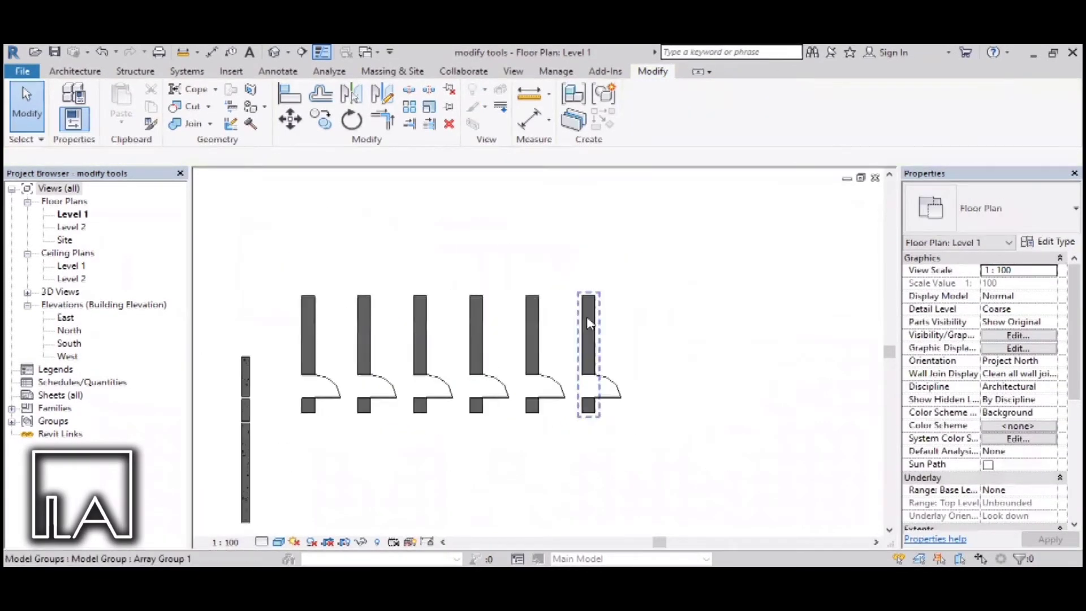
Array the rightmost wall-and-door group horizontally to the right with Move To Last, a 10000 mm total distance and 5 members.
left_click(586, 317)
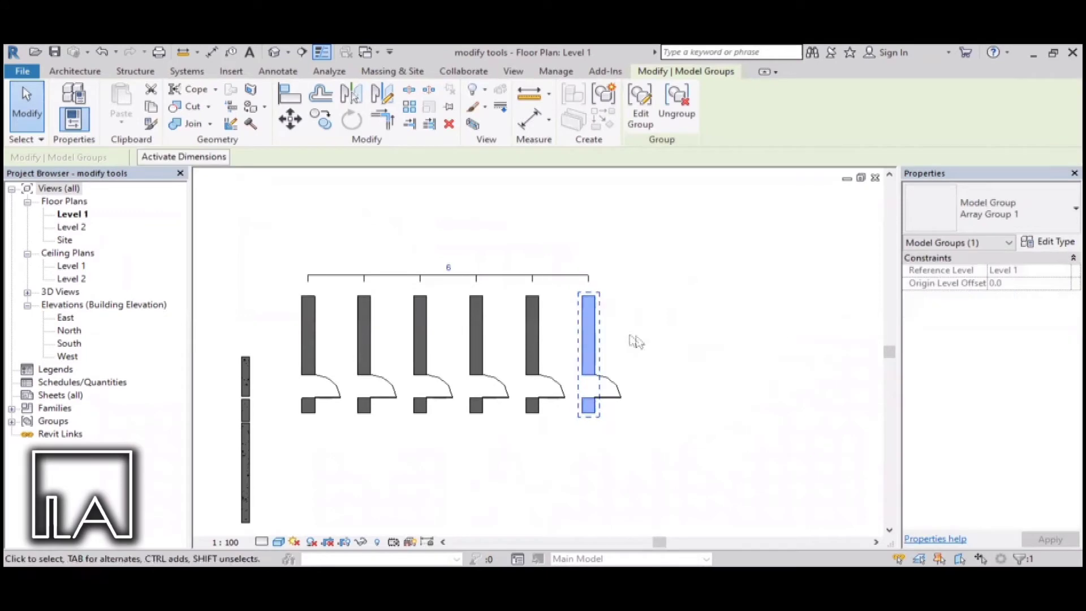
left_click(411, 110)
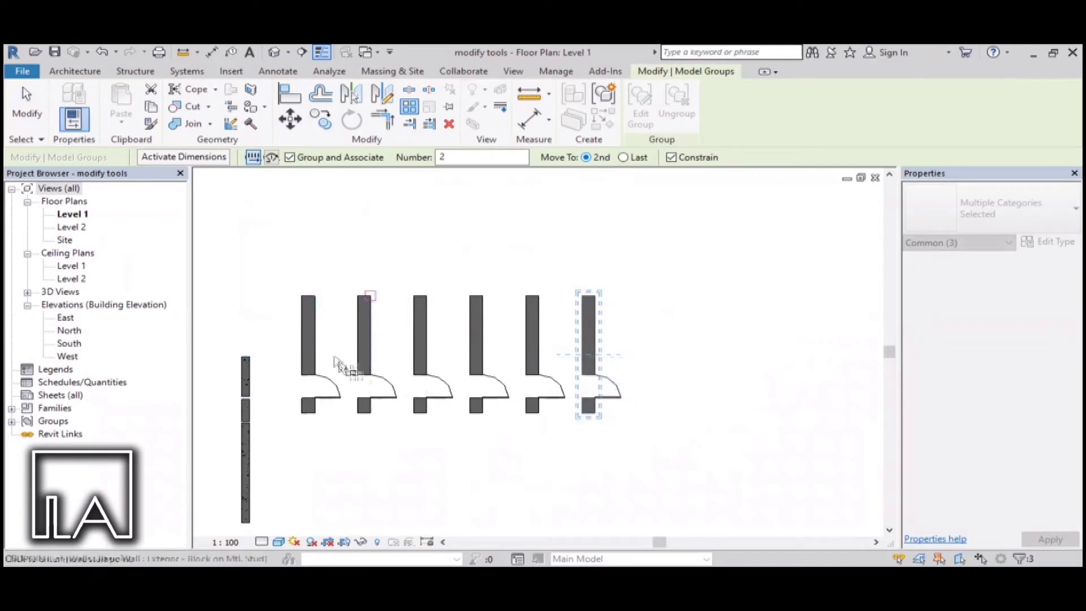
left_click(624, 159)
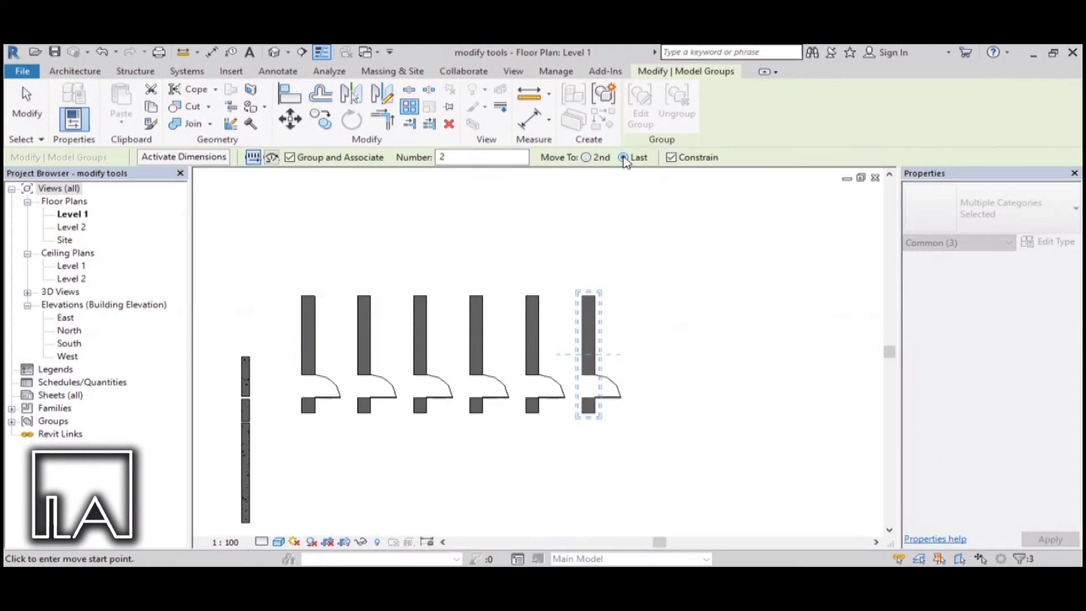
scroll(447, 252, "down", 2)
scroll(600, 306, "up", 2)
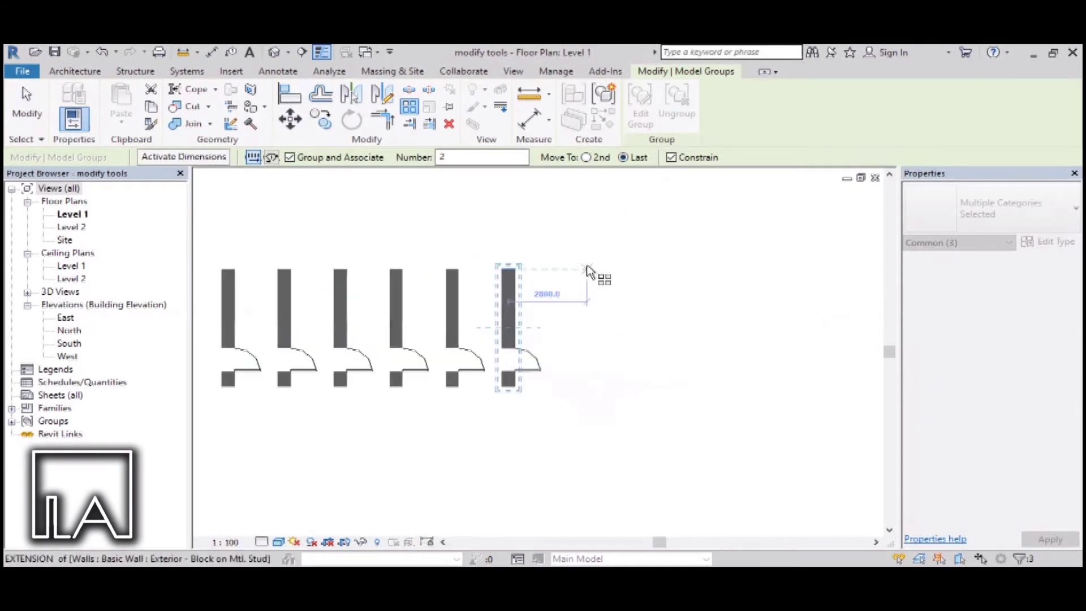
left_click(510, 270)
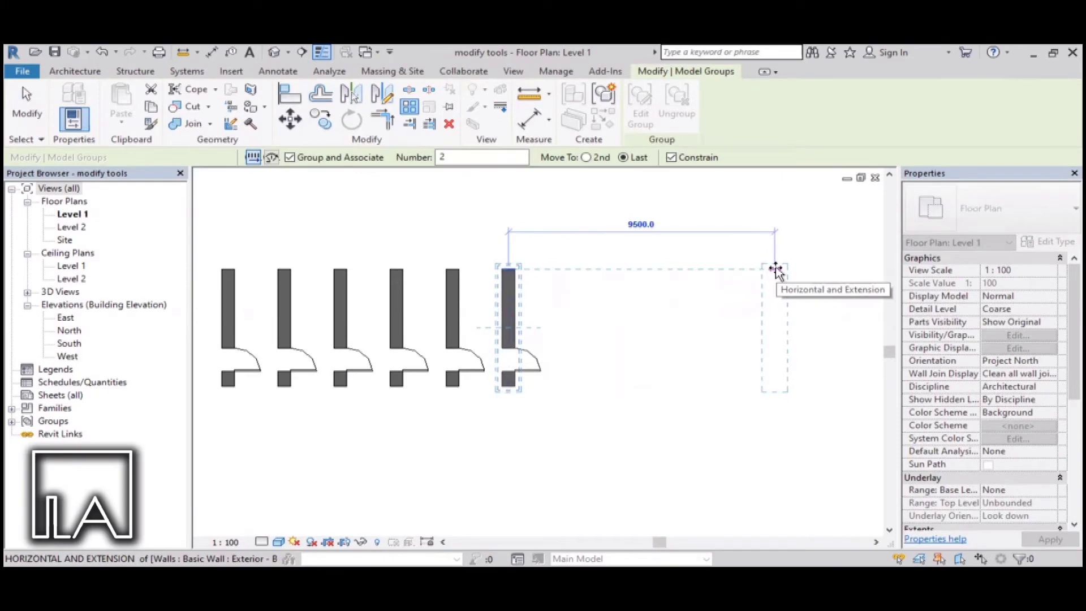
type("10000")
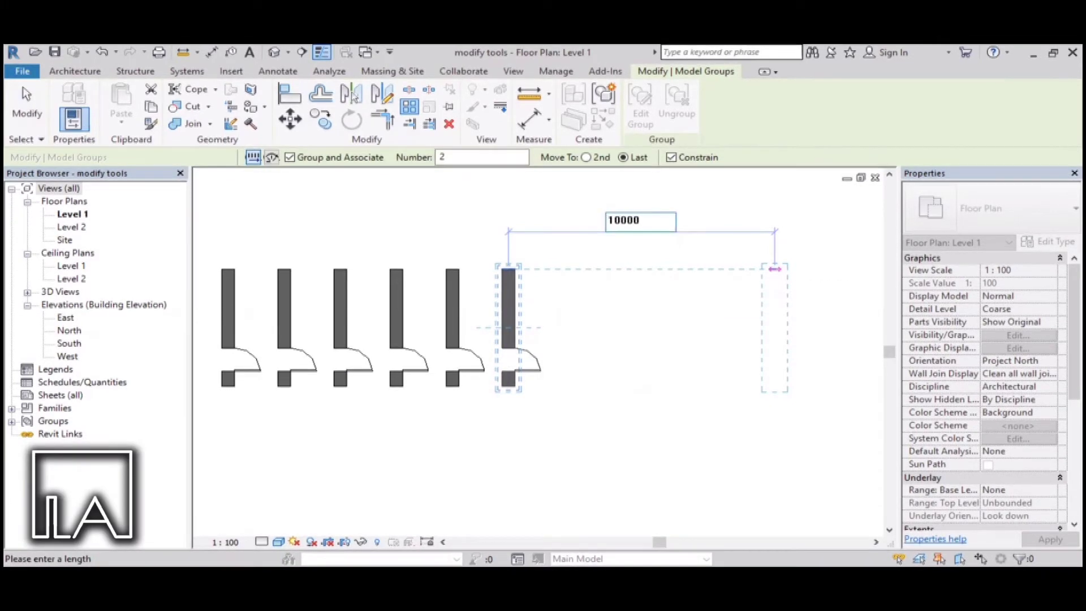
key("Return")
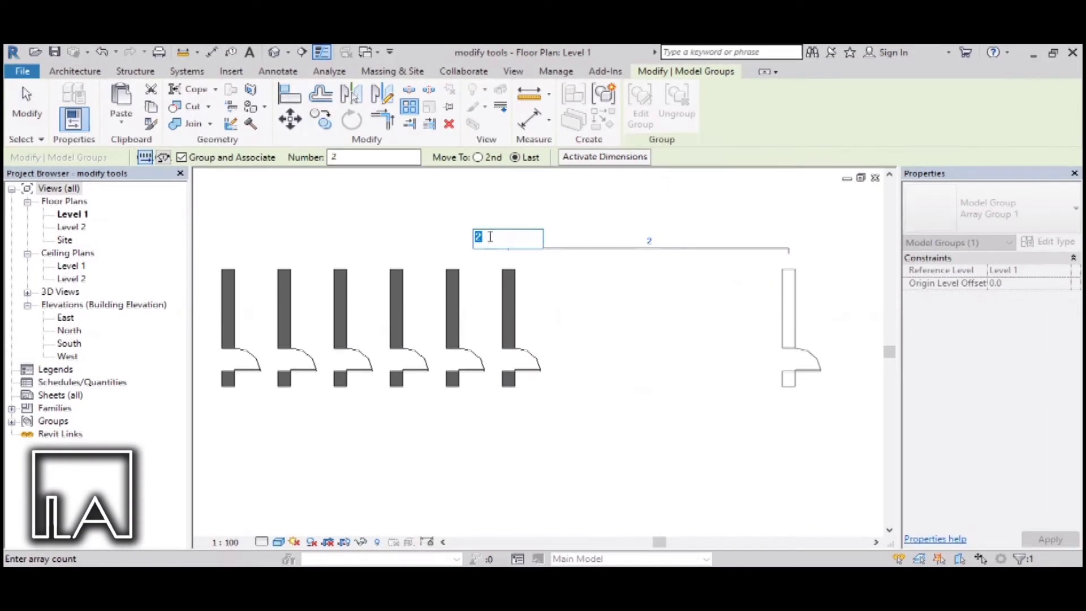
type("5")
key("Return")
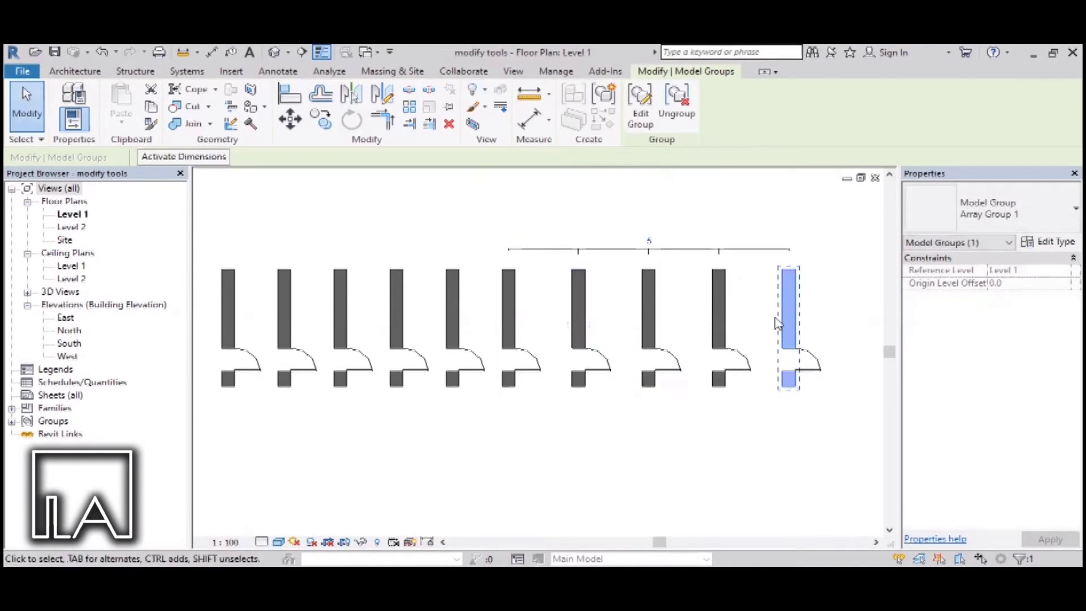
middle_click_drag(615, 301, 600, 318)
scroll(729, 322, "up", 2)
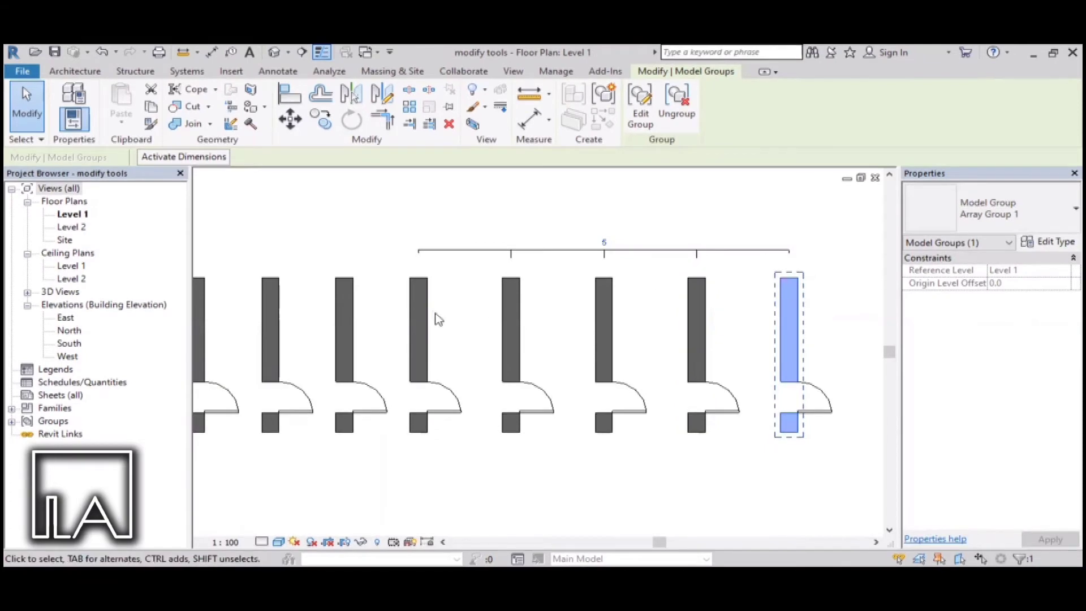
scroll(671, 381, "down", 3)
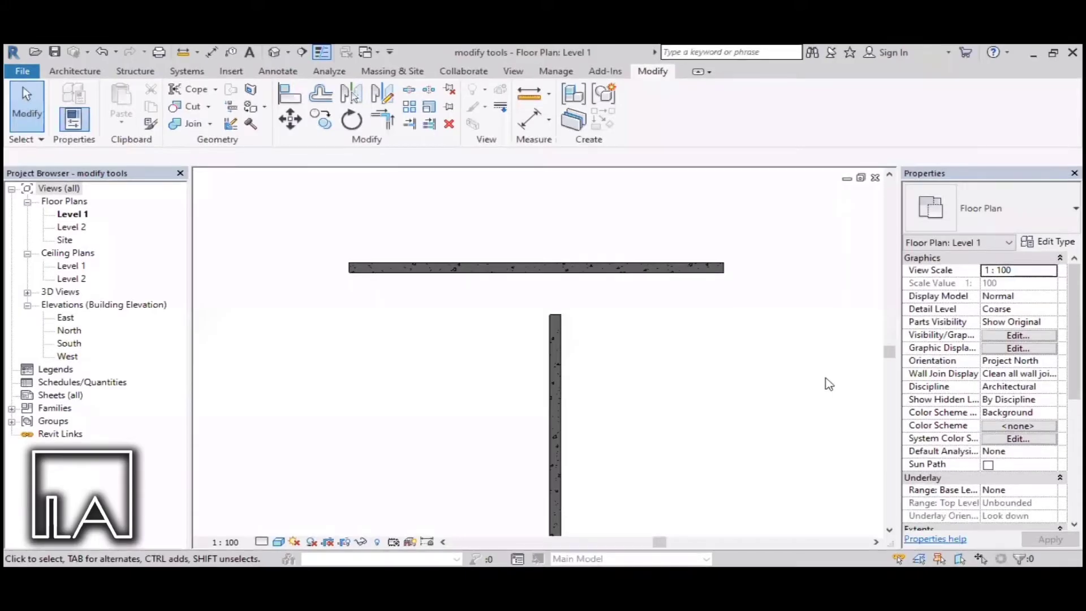
Trim the separate horizontal and vertical walls to a corner, keeping the horizontal wall's left part, and undo the trim.
left_click(384, 126)
scroll(490, 339, "down", 2)
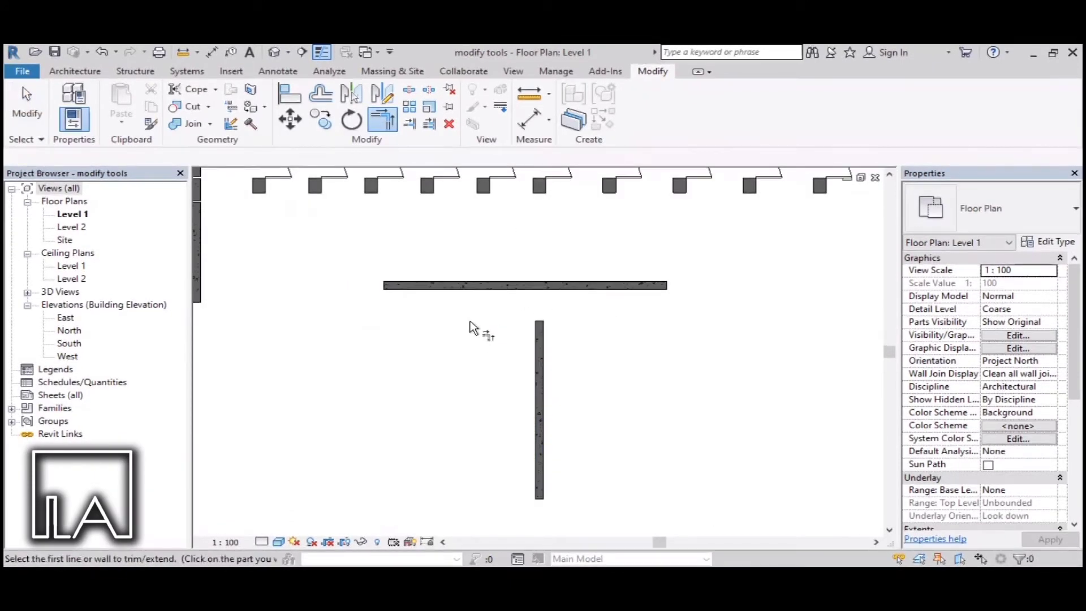
left_click(429, 286)
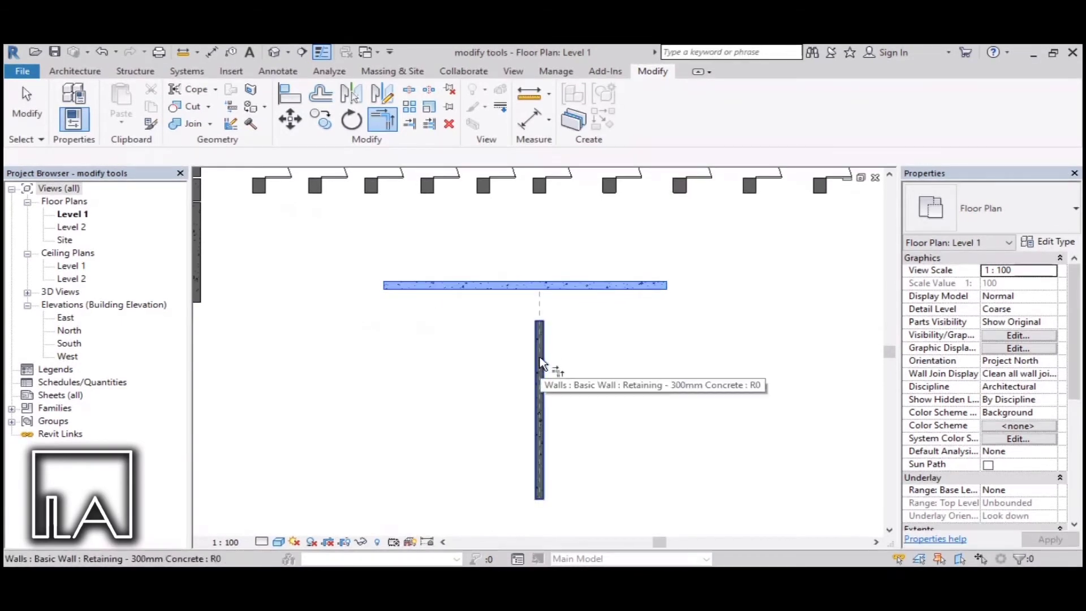
scroll(552, 362, "up", 1)
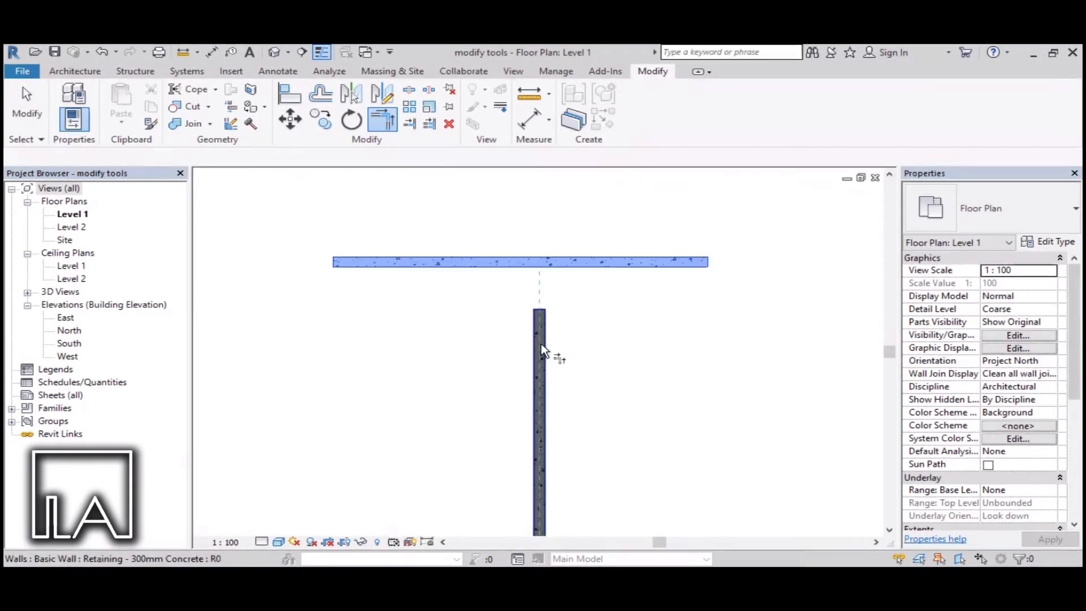
scroll(538, 344, "down", 1)
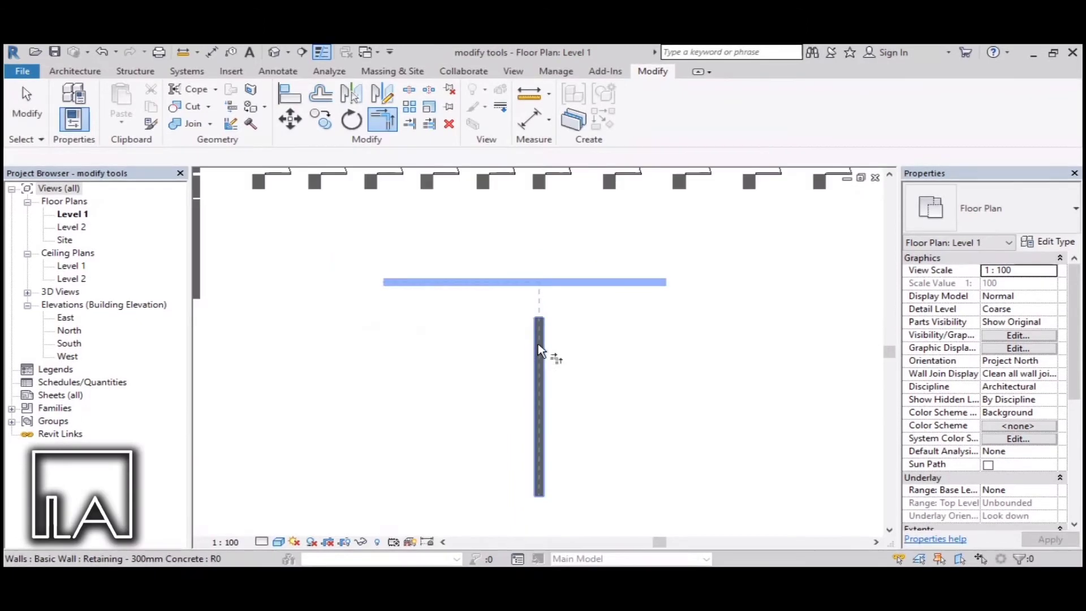
scroll(539, 344, "up", 1)
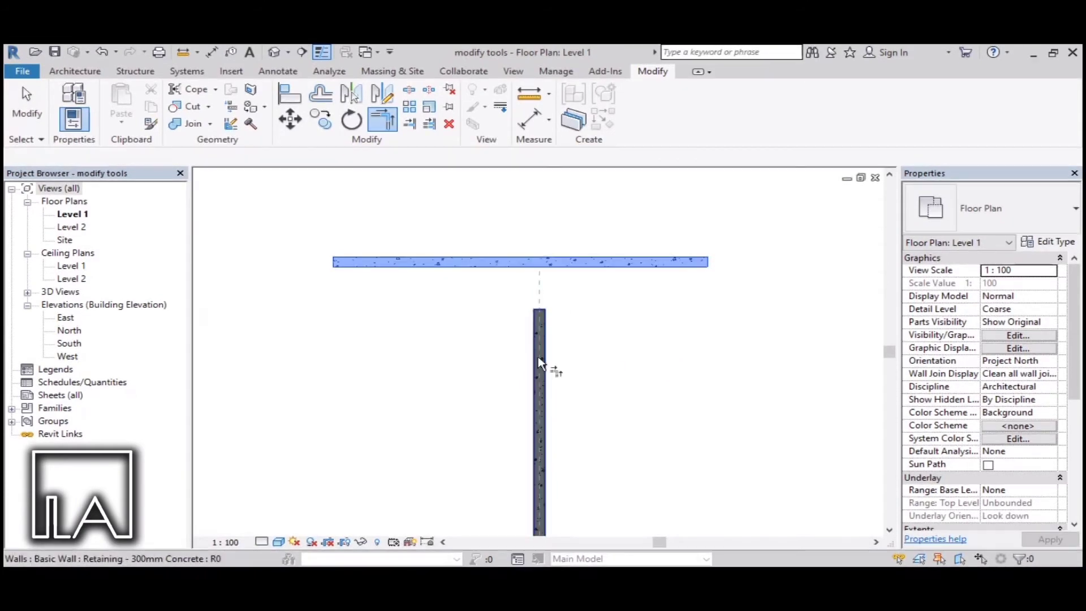
left_click(539, 361)
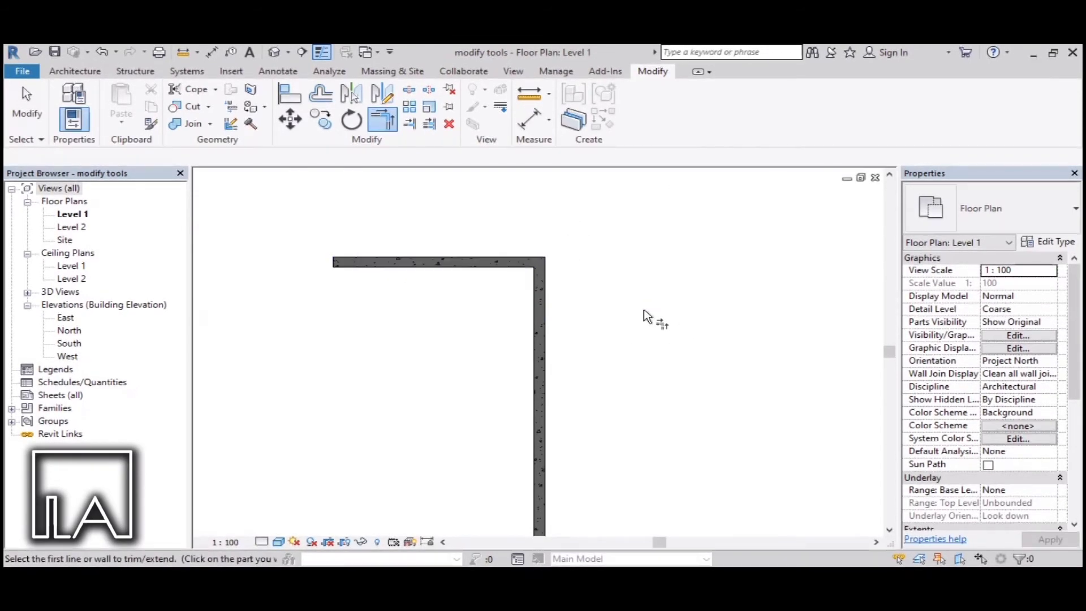
key("ctrl+z")
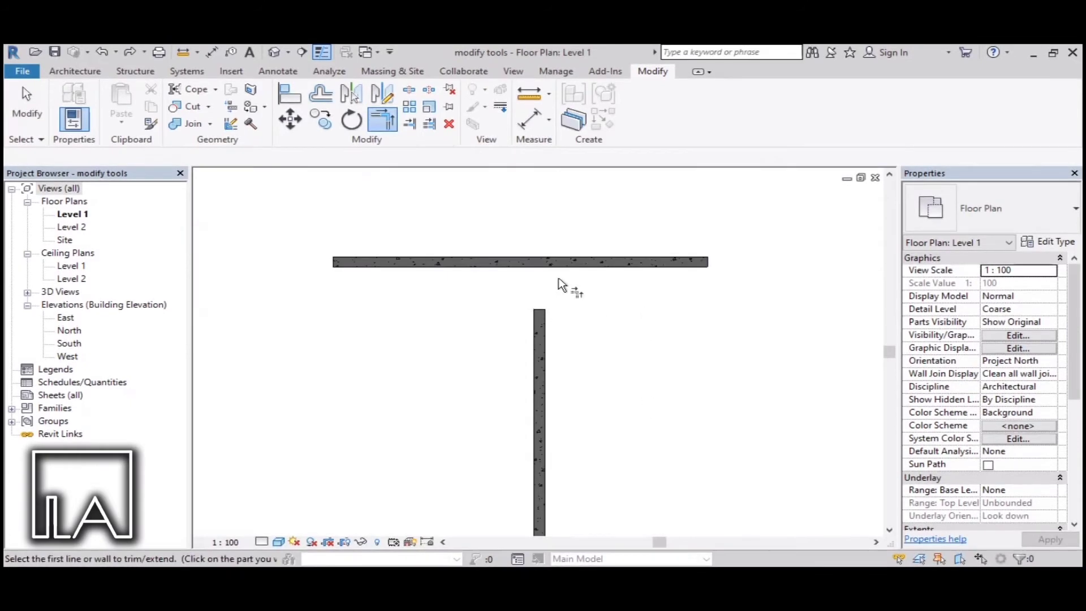
Trim the horizontal and vertical walls to a corner, keeping the right part of the horizontal wall.
scroll(560, 284, "down", 2)
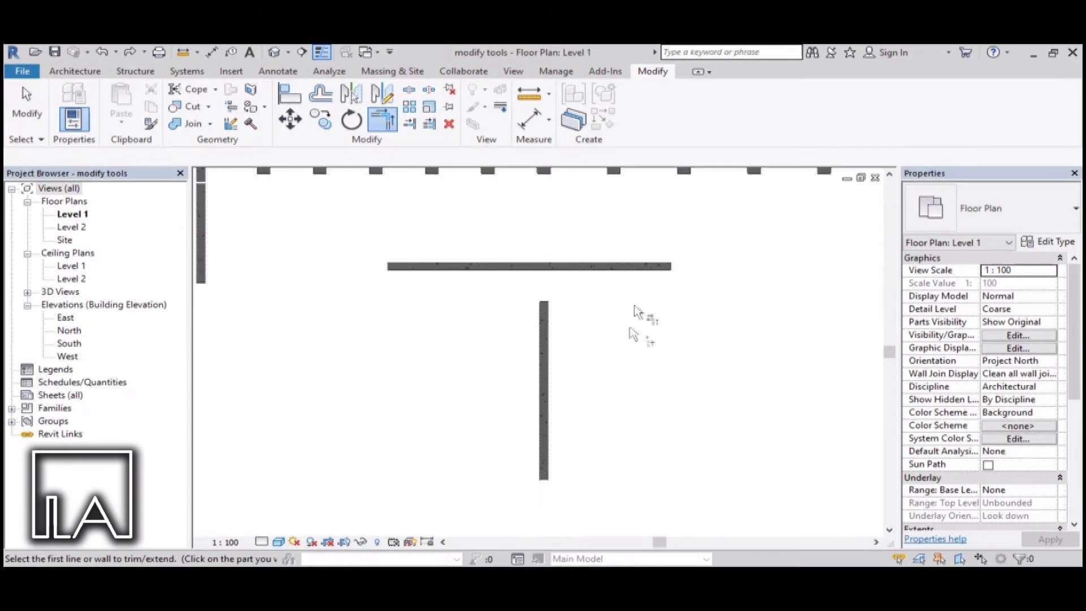
left_click(662, 268)
scroll(585, 353, "up", 2)
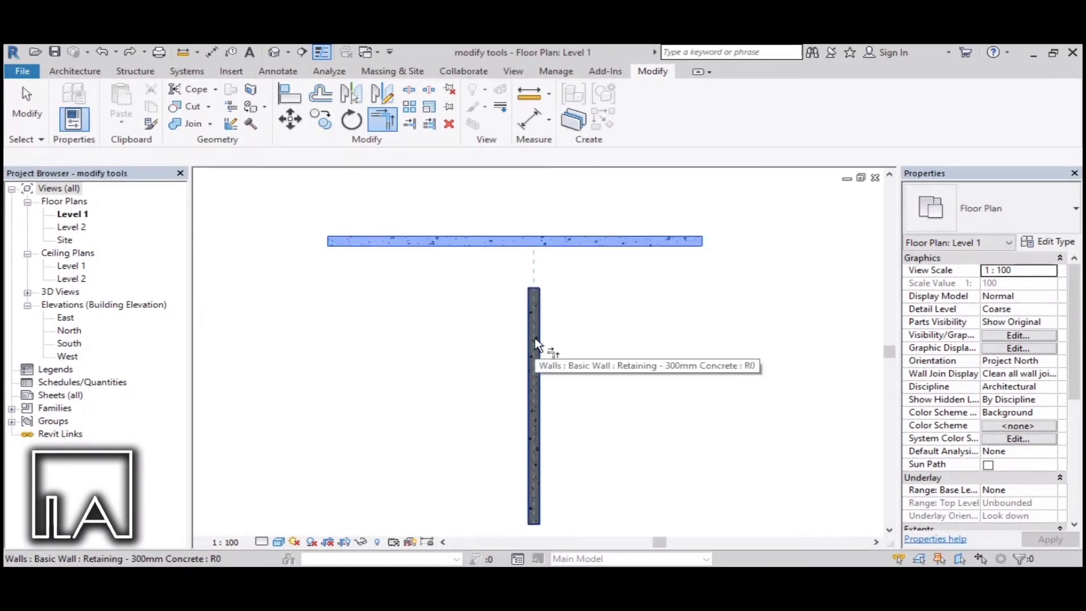
scroll(537, 345, "up", 2)
scroll(537, 345, "down", 1)
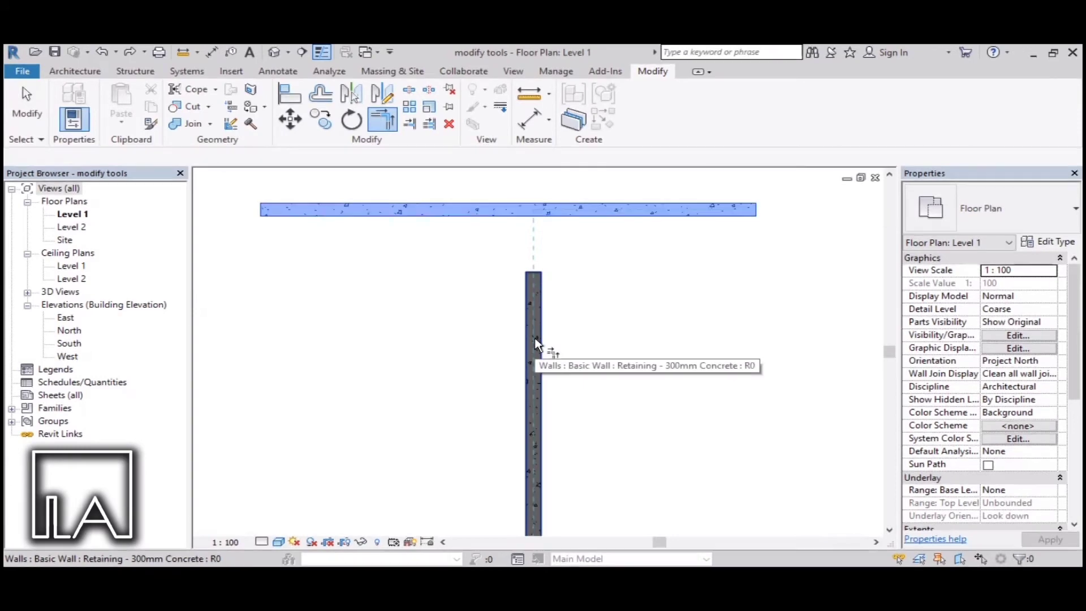
scroll(537, 344, "down", 1)
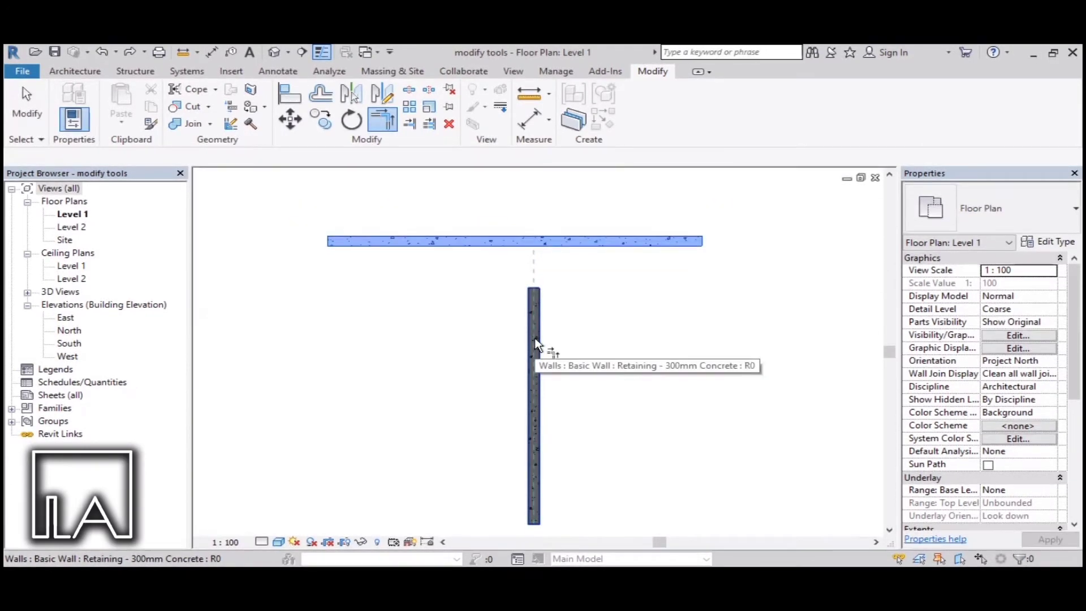
left_click(537, 344)
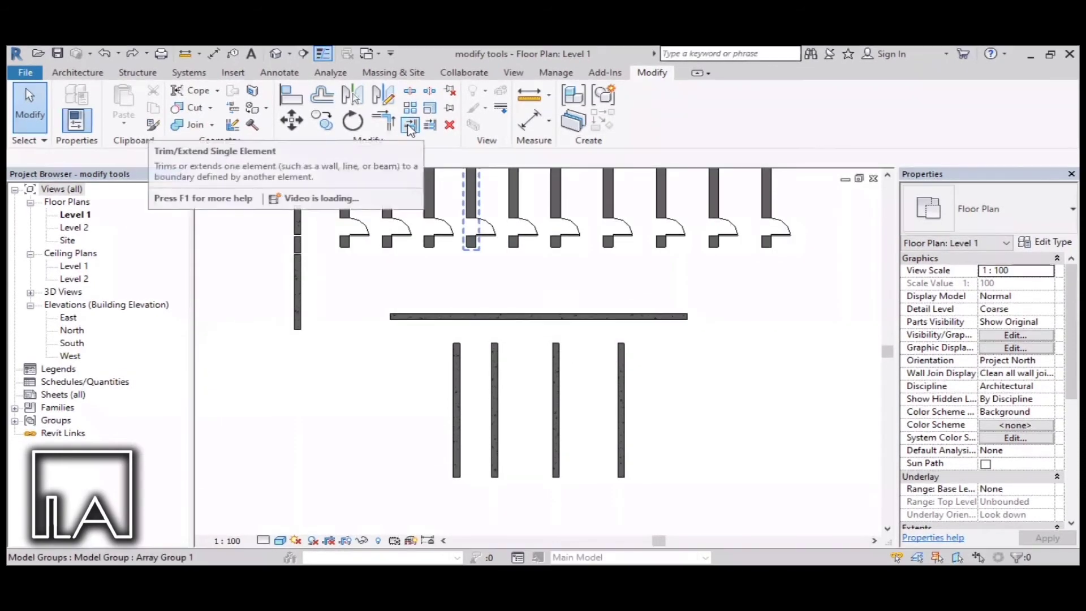
Extend the rightmost of the four vertical walls up to the horizontal wall with Trim/Extend Single Element.
left_click(409, 125)
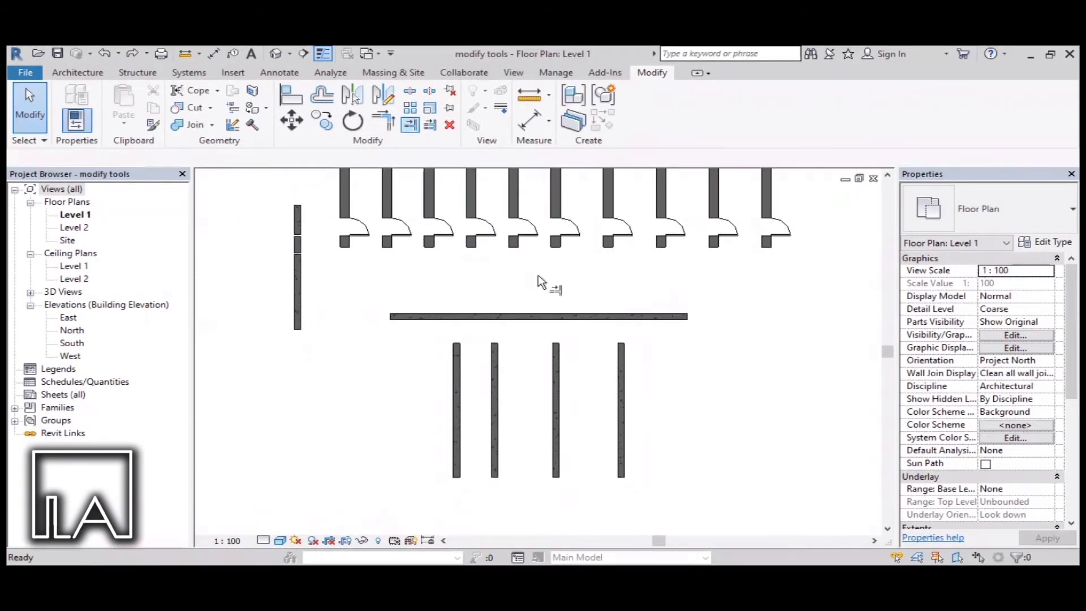
scroll(608, 327, "up", 1)
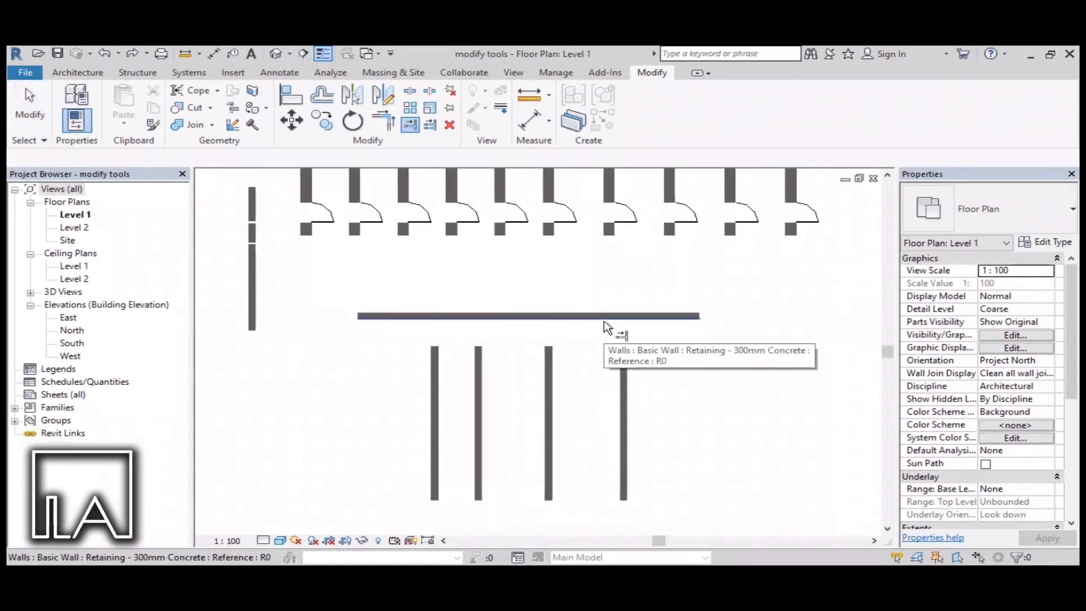
left_click(564, 322)
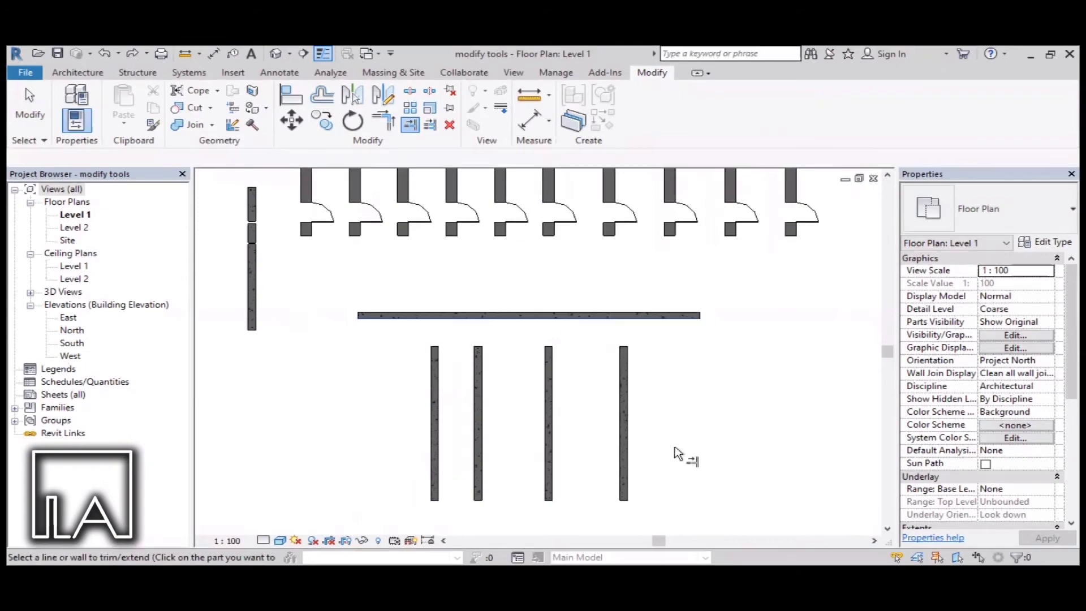
scroll(638, 432, "up", 1)
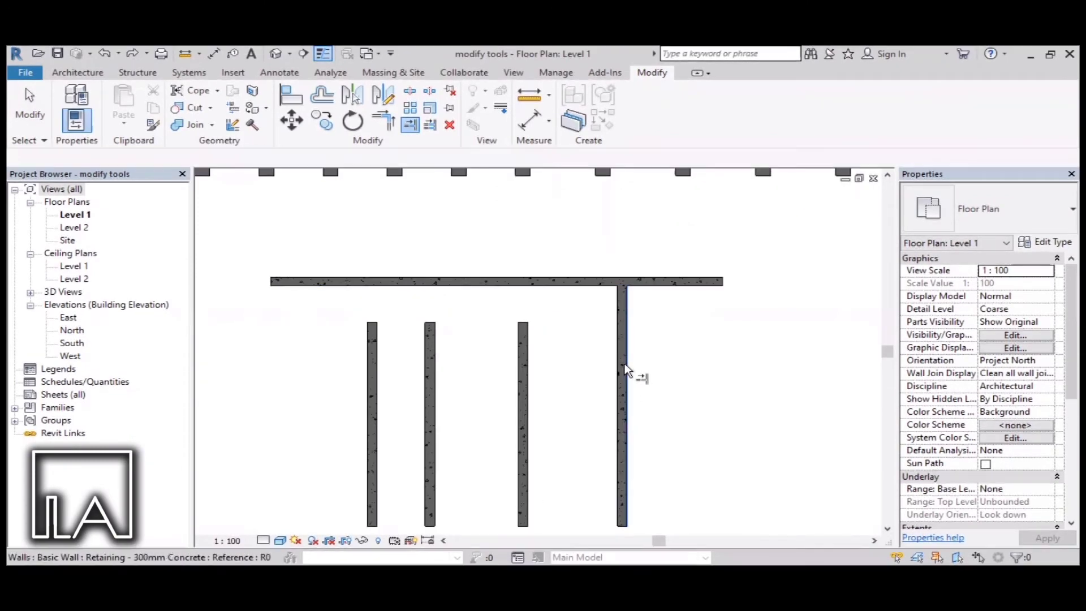
left_click(627, 371)
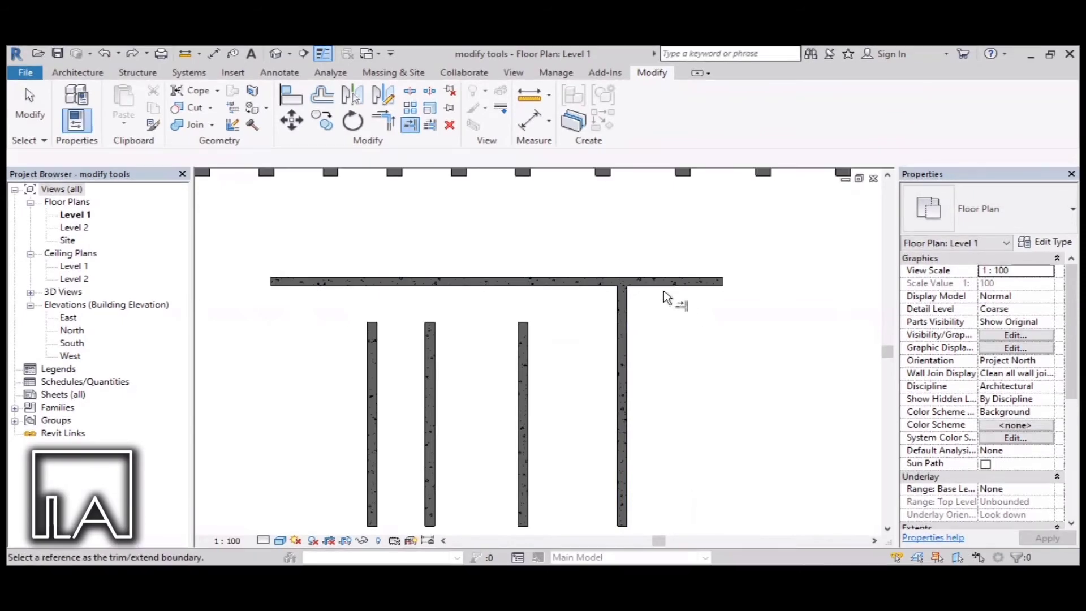
scroll(664, 296, "up", 2)
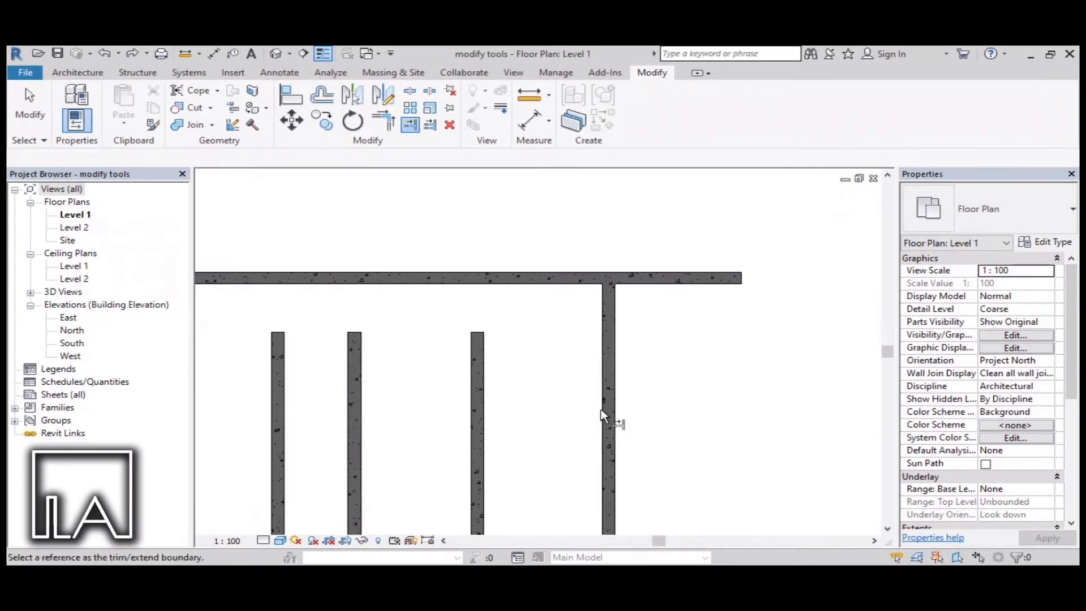
scroll(601, 410, "down", 2)
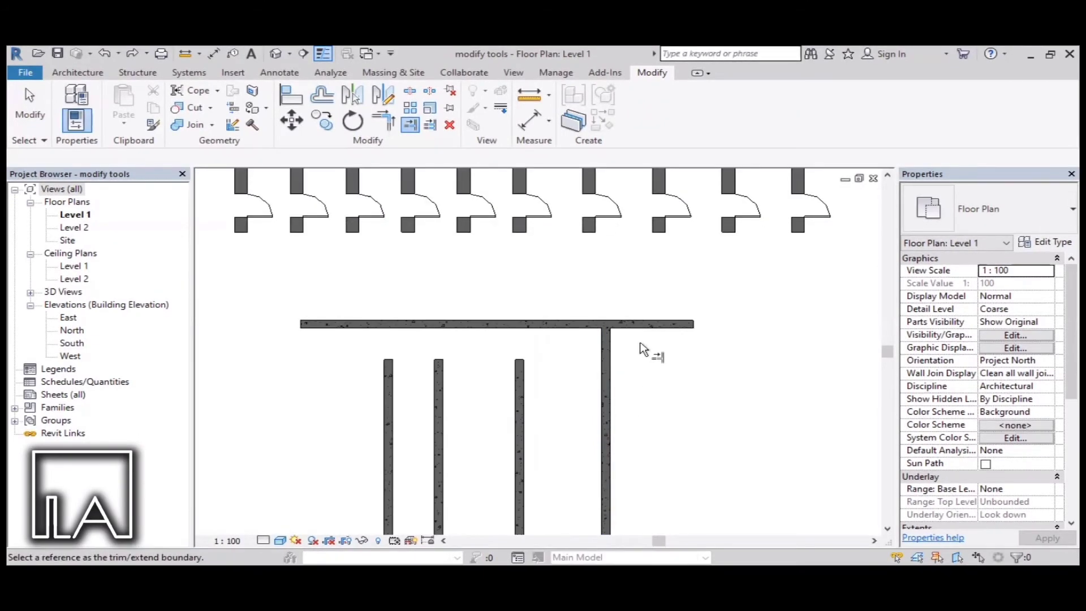
Trim/extend the leftmost vertical wall and the horizontal wall to a corner, keeping the horizontal wall's right part.
left_click(387, 125)
left_click(390, 365)
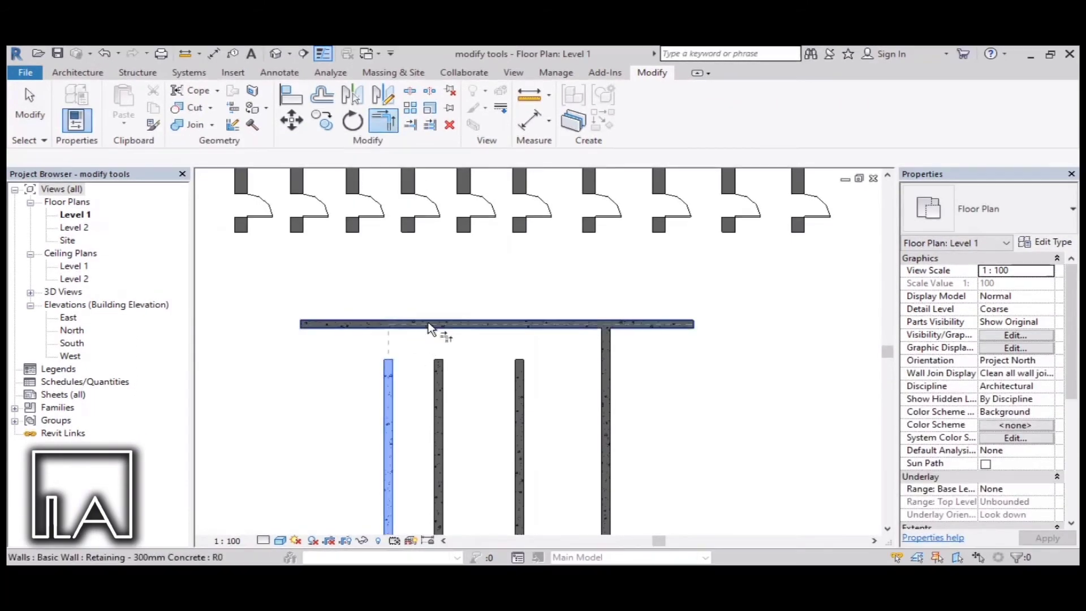
left_click(439, 326)
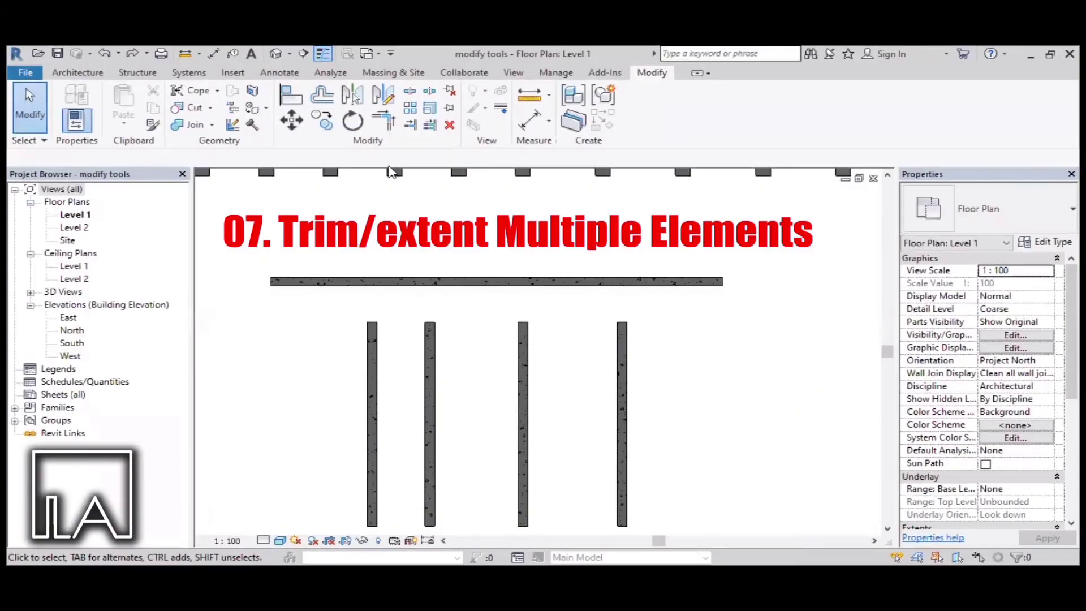
Extend all four vertical walls up to the horizontal wall at once with Trim/Extend Multiple Elements.
left_click(430, 126)
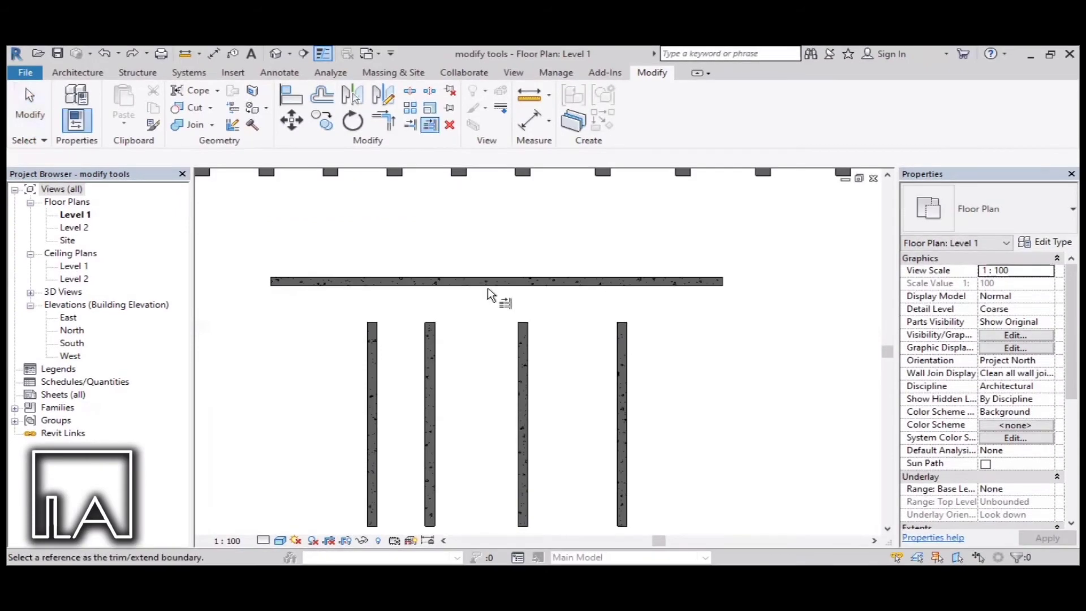
scroll(492, 281, "down", 3)
scroll(473, 299, "up", 4)
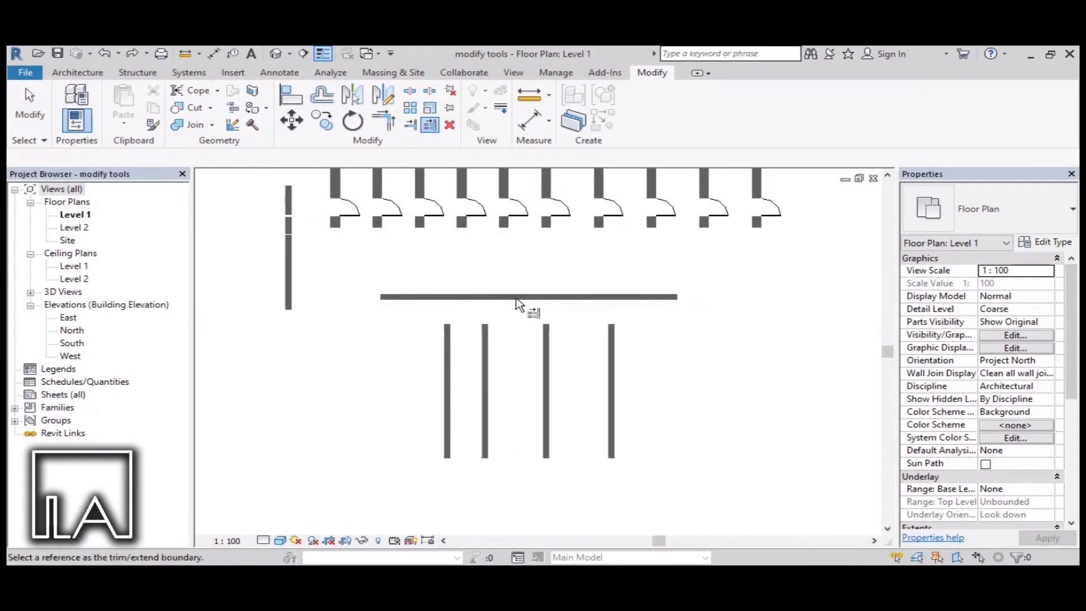
scroll(413, 297, "down", 2)
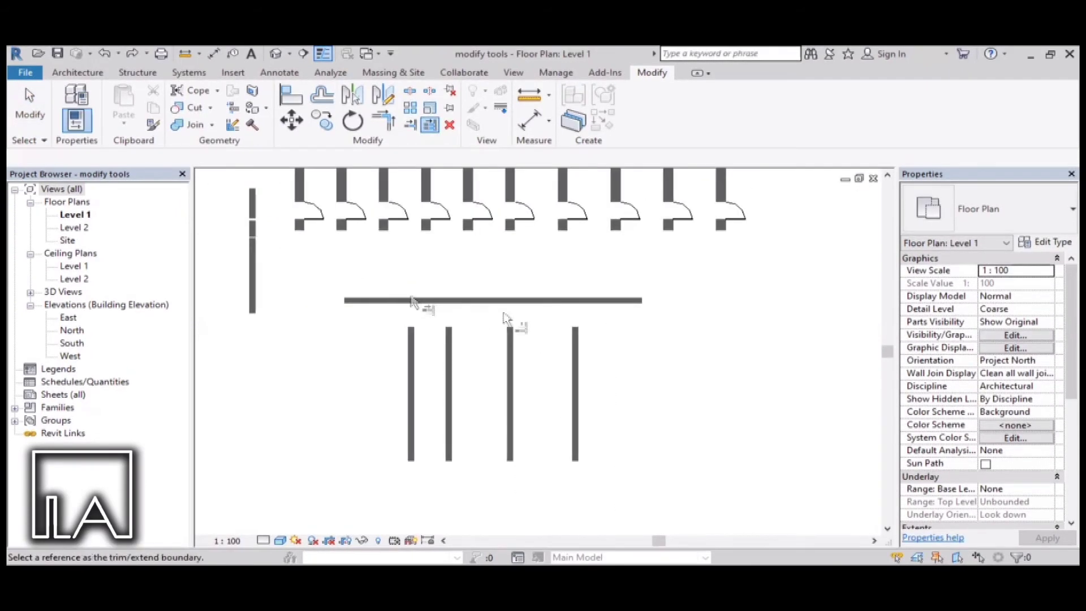
left_click(542, 299)
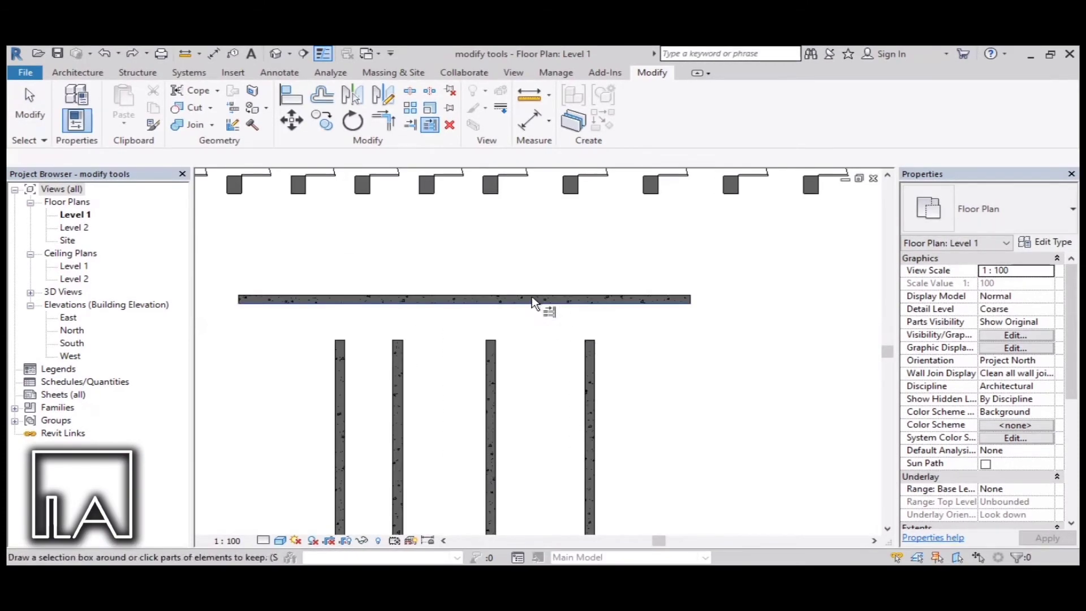
scroll(481, 297, "down", 2)
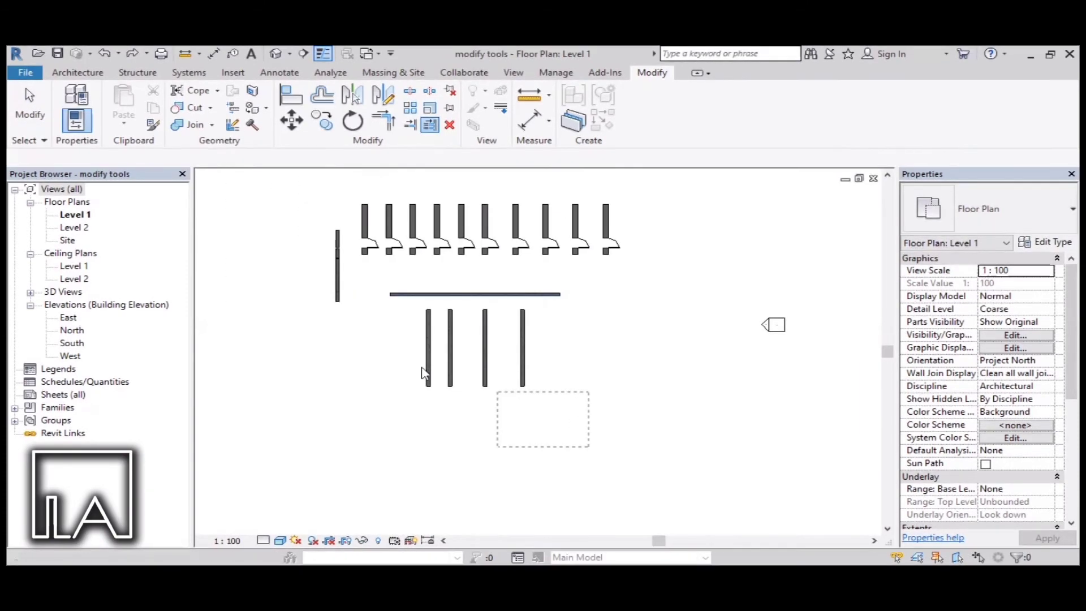
left_click_drag(350, 346, 348, 341)
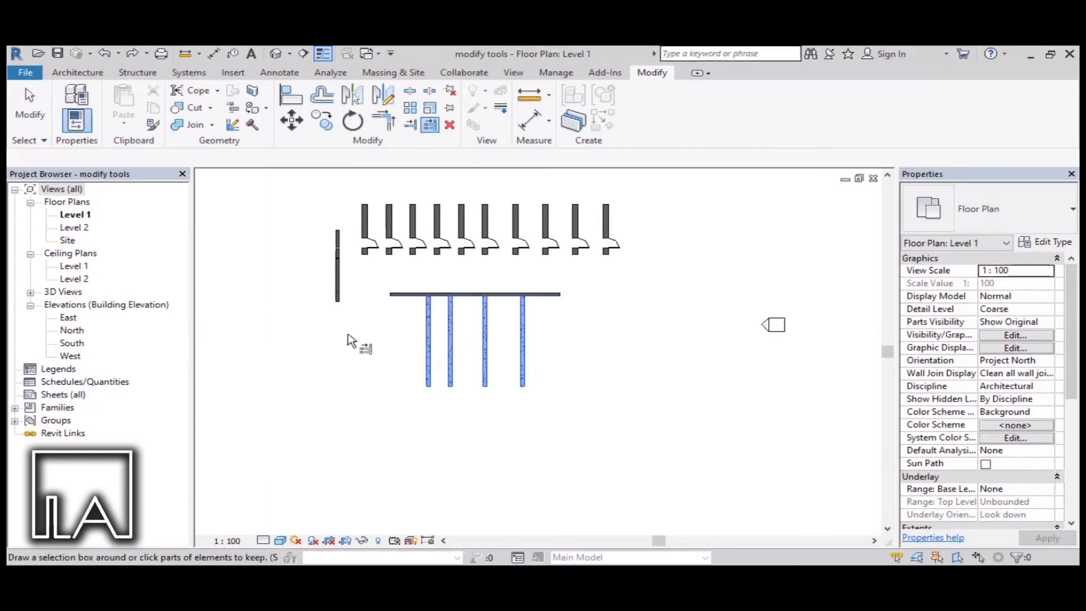
scroll(521, 307, "up", 5)
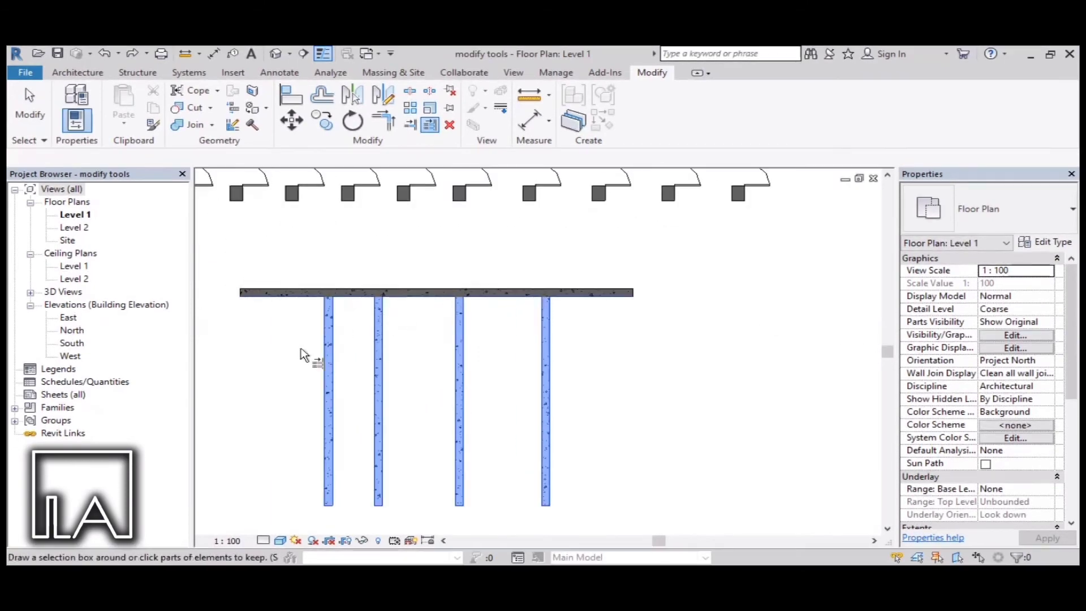
scroll(412, 371, "up", 3)
scroll(430, 361, "down", 2)
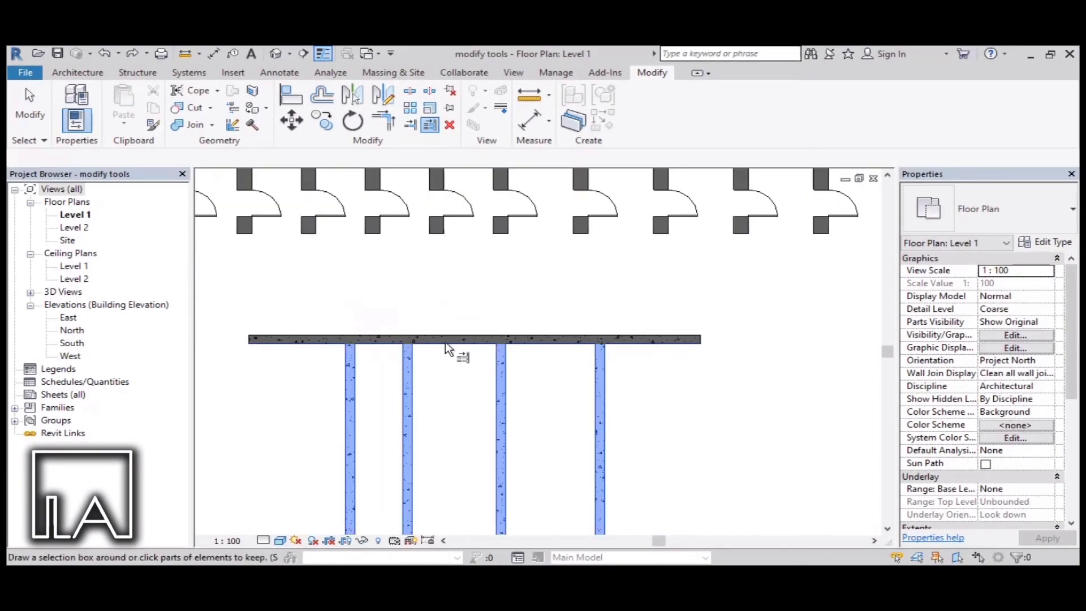
scroll(450, 361, "down", 2)
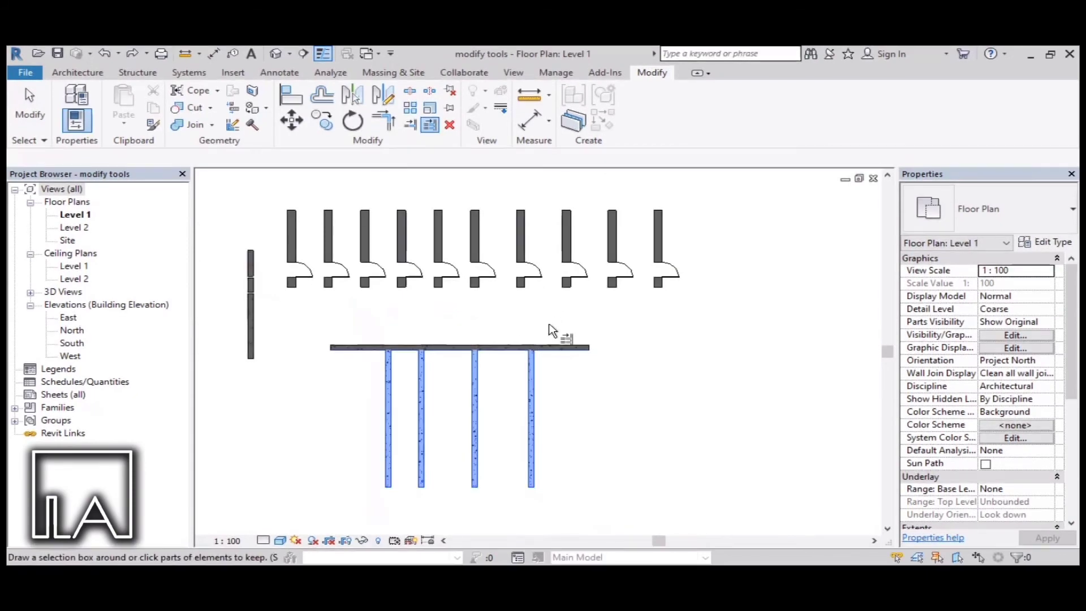
Extend the five rightmost arrayed door walls down to the horizontal wall with Trim/Extend Multiple Elements, ungrouping the affected array groups.
left_click(560, 346)
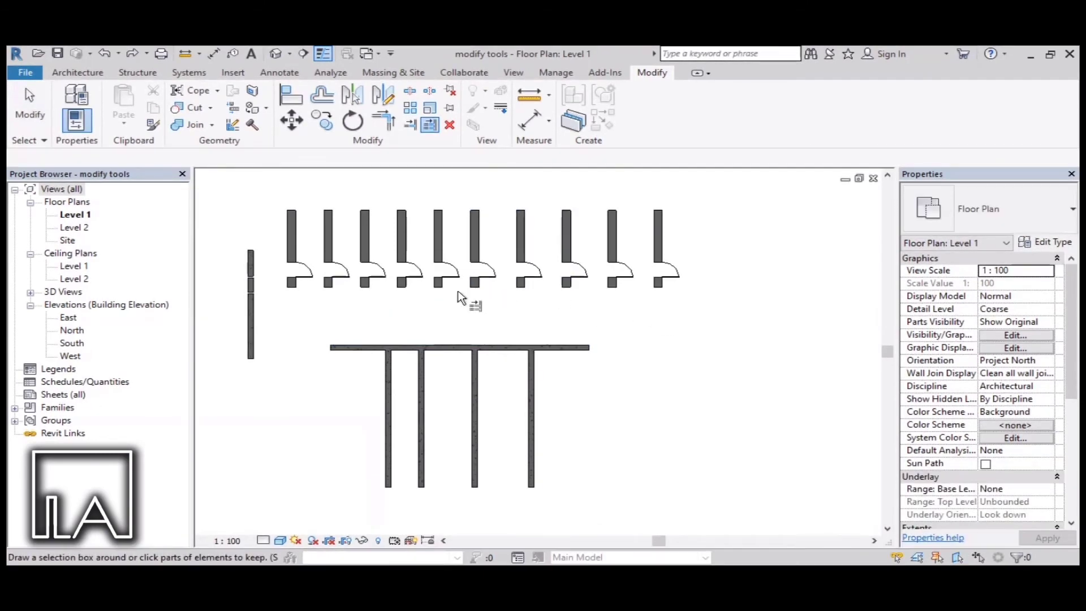
left_click_drag(701, 337, 448, 284)
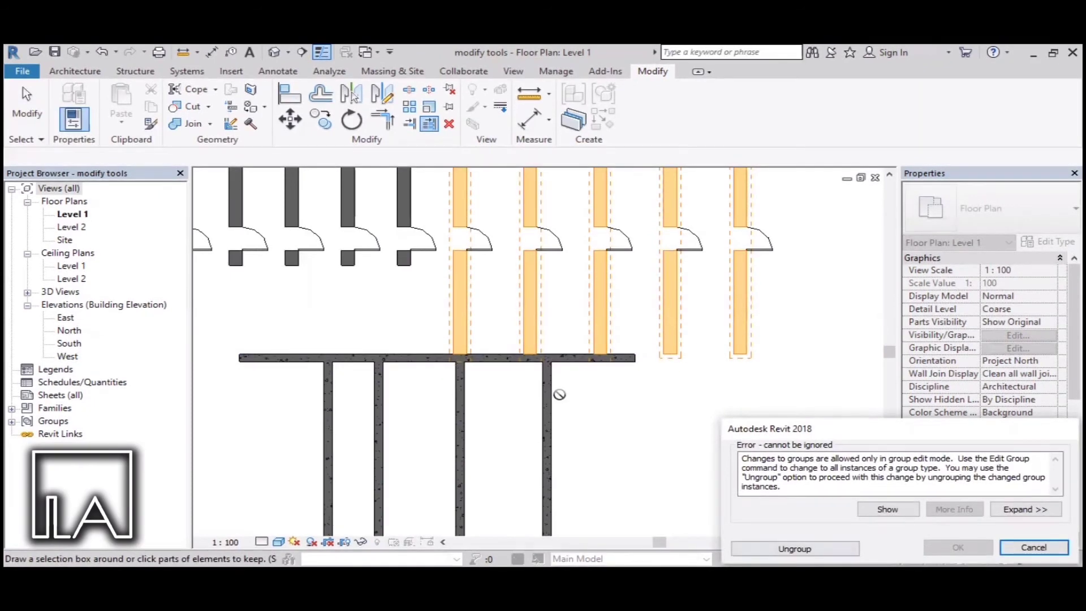
left_click(795, 549)
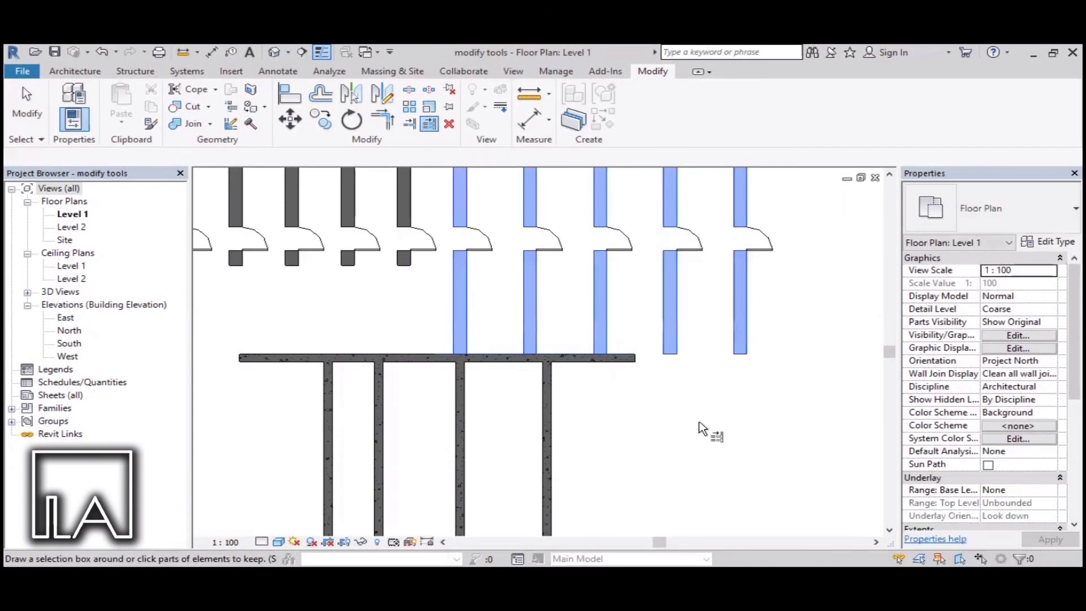
scroll(687, 340, "up", 2)
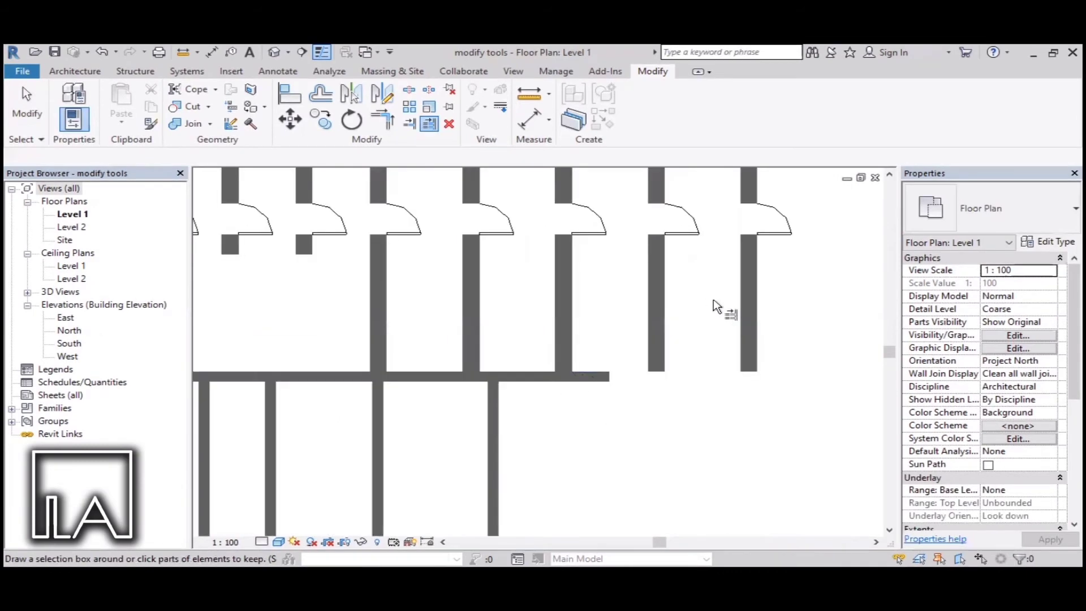
scroll(708, 317, "down", 2)
scroll(679, 306, "up", 1)
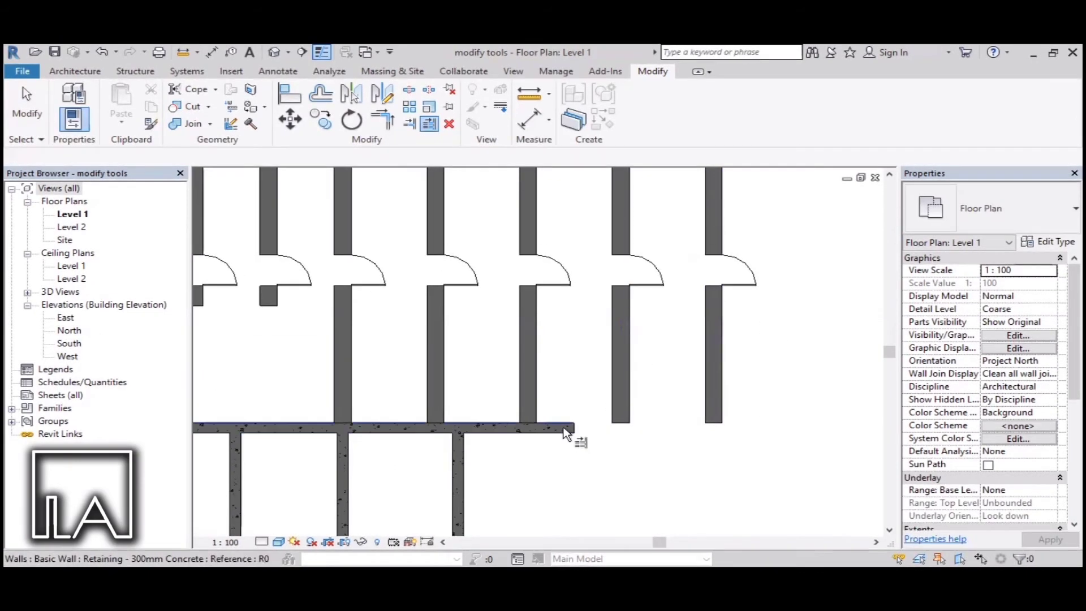
Move the leftmost door wall array group about 3300 mm to the left, away from the other arrayed walls.
scroll(577, 427, "down", 1)
scroll(650, 435, "down", 2)
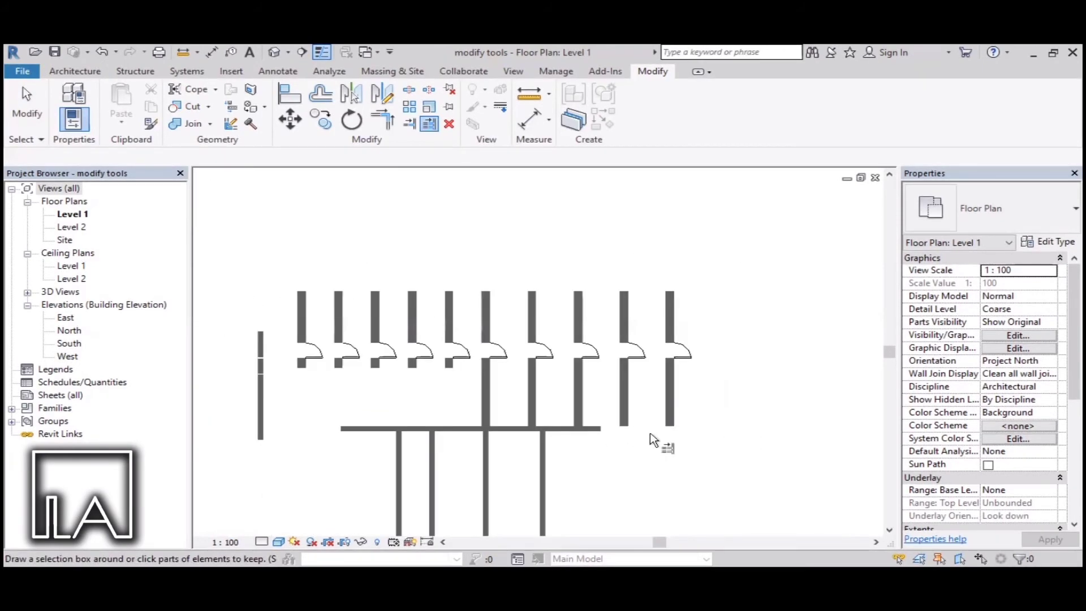
scroll(497, 454, "up", 3)
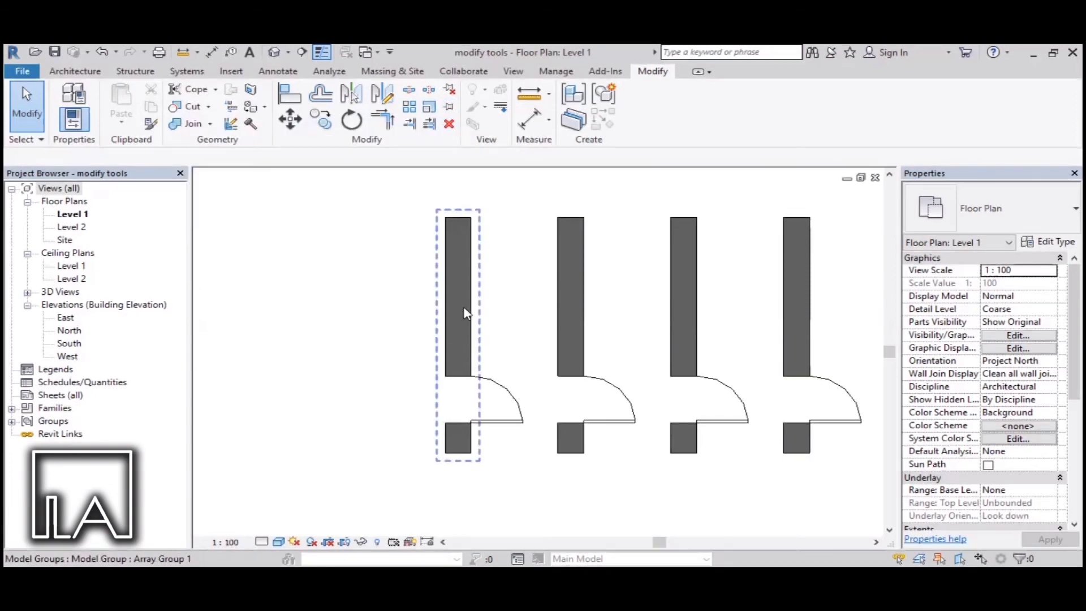
left_click(461, 289)
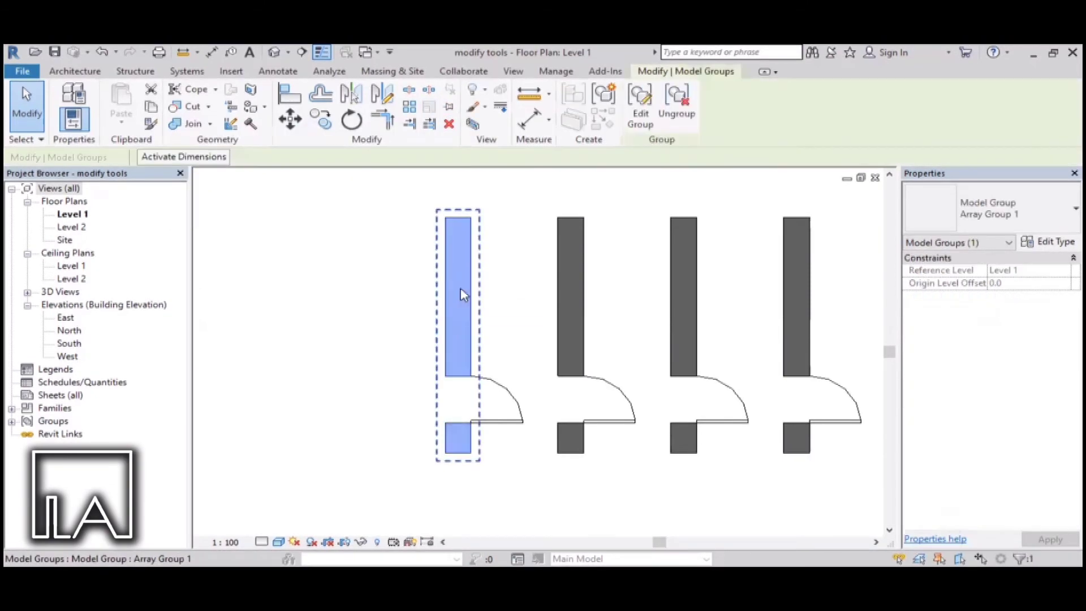
left_click(289, 124)
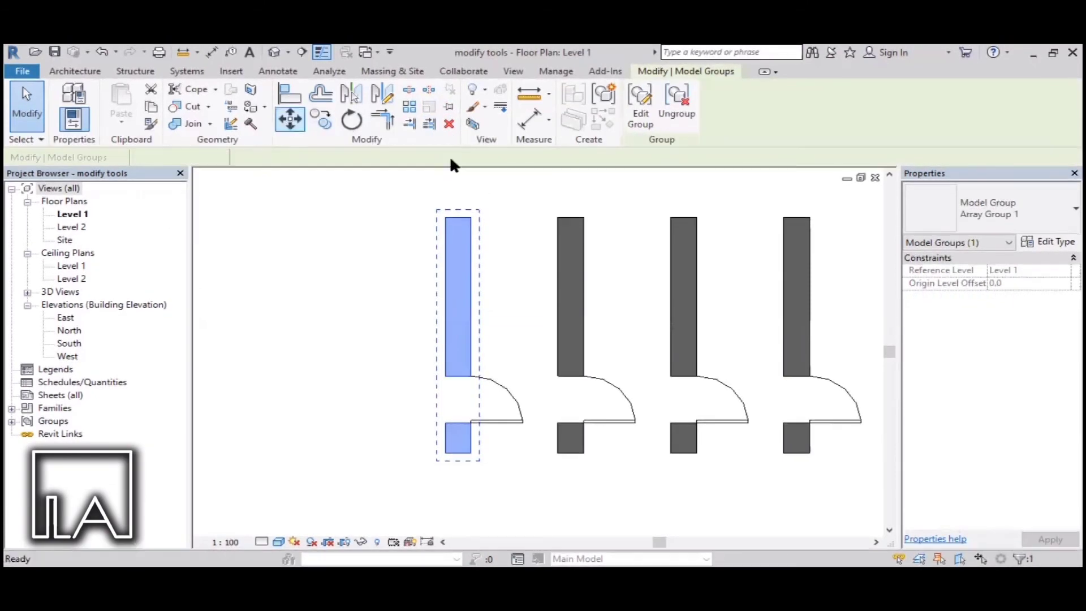
left_click(467, 229)
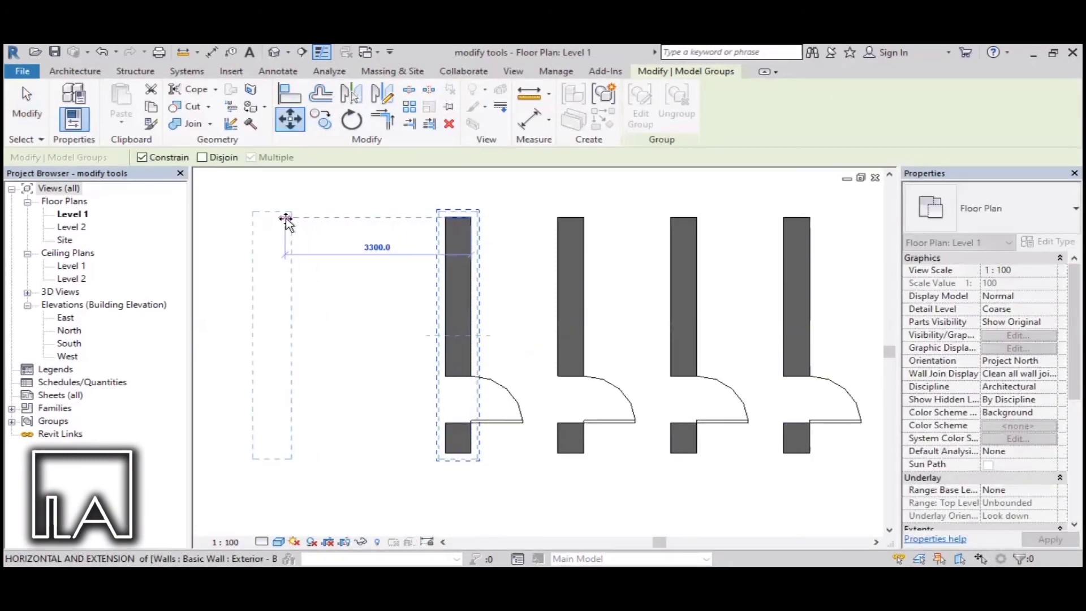
left_click(287, 219)
scroll(552, 300, "down", 2)
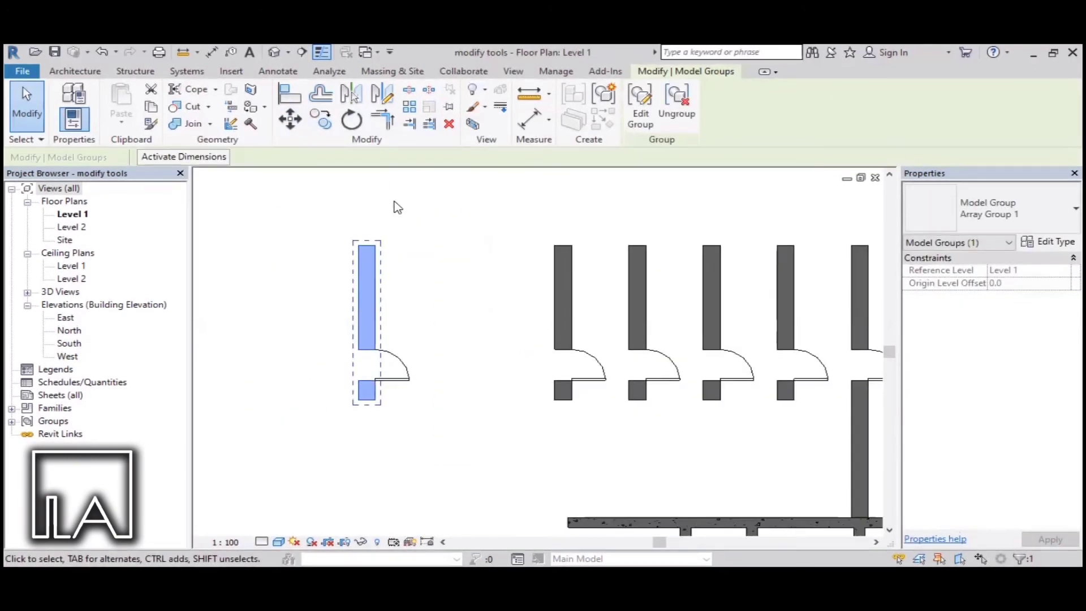
Pin the separated leftmost door wall group in place.
left_click(450, 108)
scroll(368, 311, "up", 3)
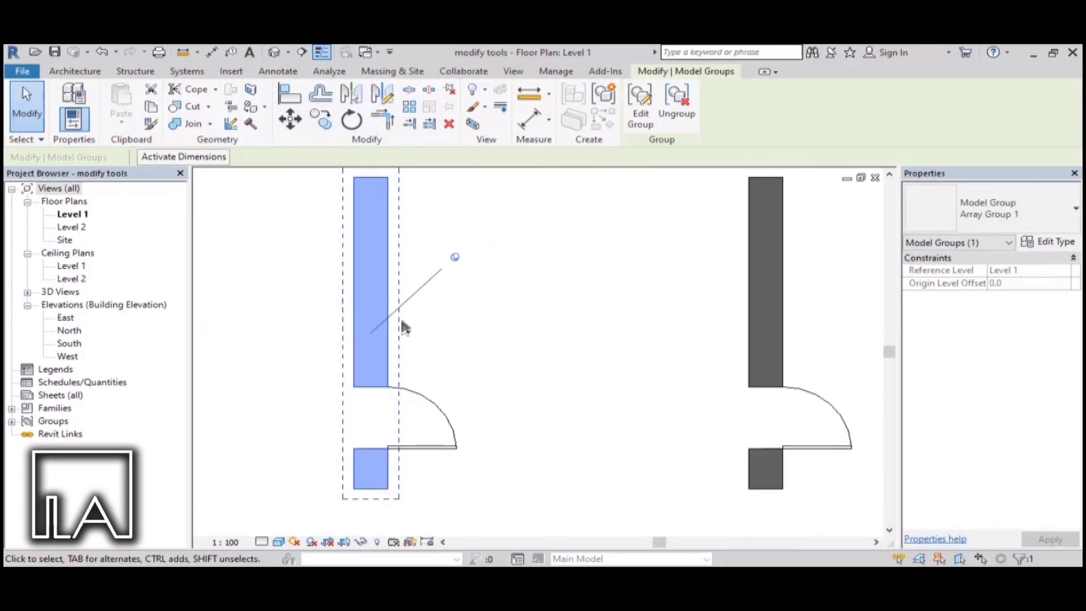
scroll(403, 322, "down", 2)
scroll(436, 289, "down", 1)
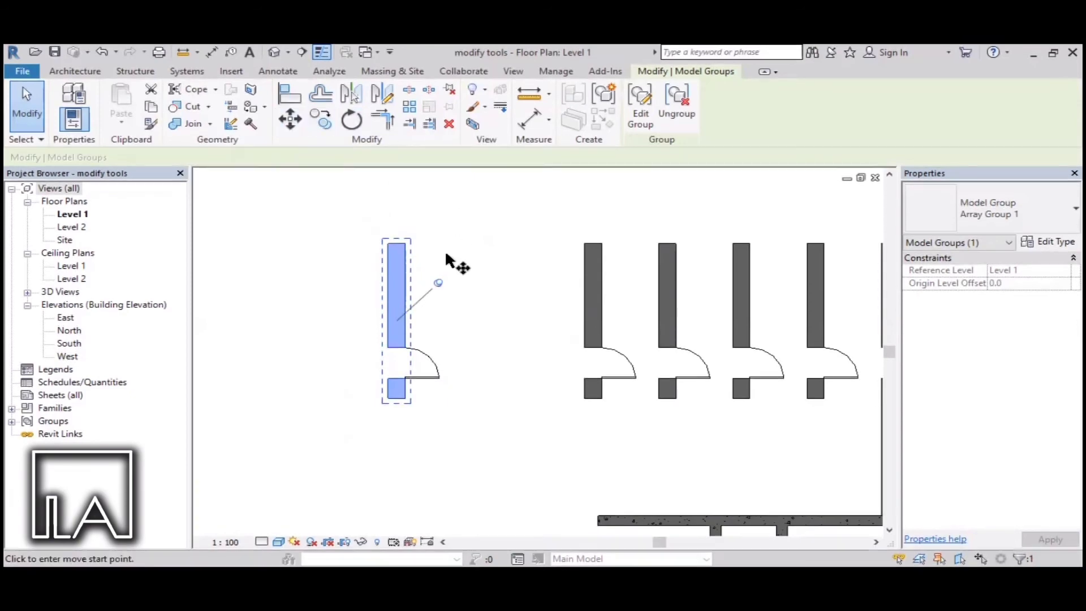
Try to move the pinned door wall group about 2900 mm to the left.
key("m")
key("v")
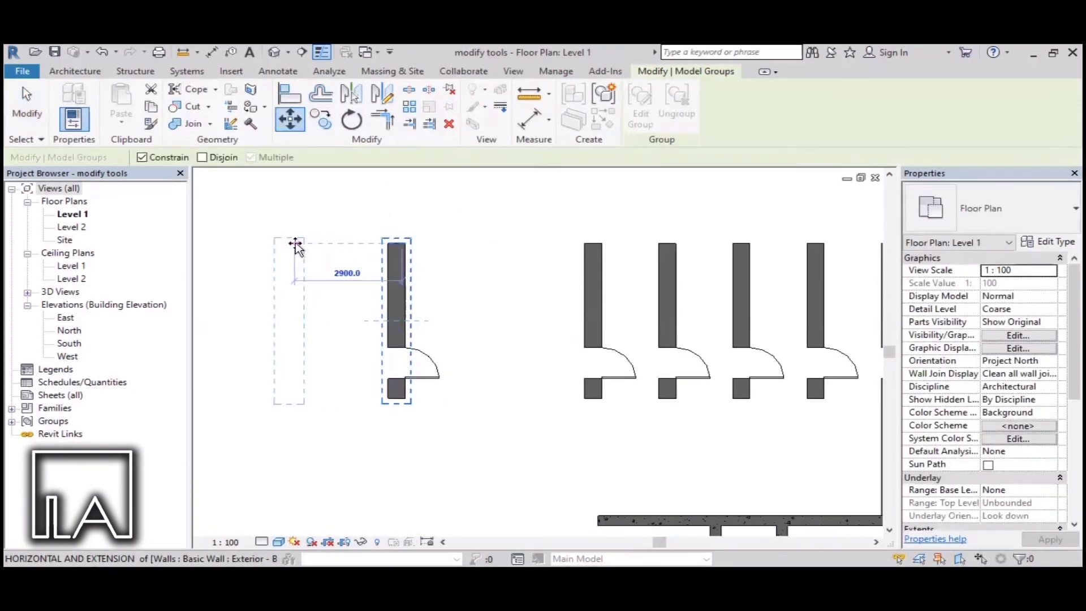
left_click(296, 244)
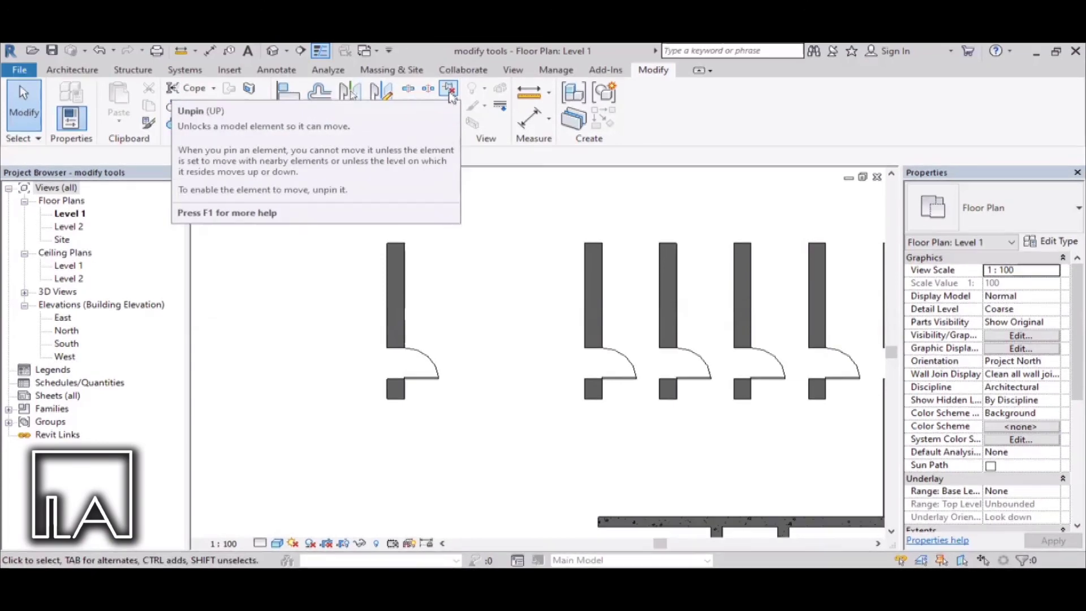
Unpin the separated door wall group and move it about 2800 mm to the right, toward the other arrayed walls.
left_click(400, 278)
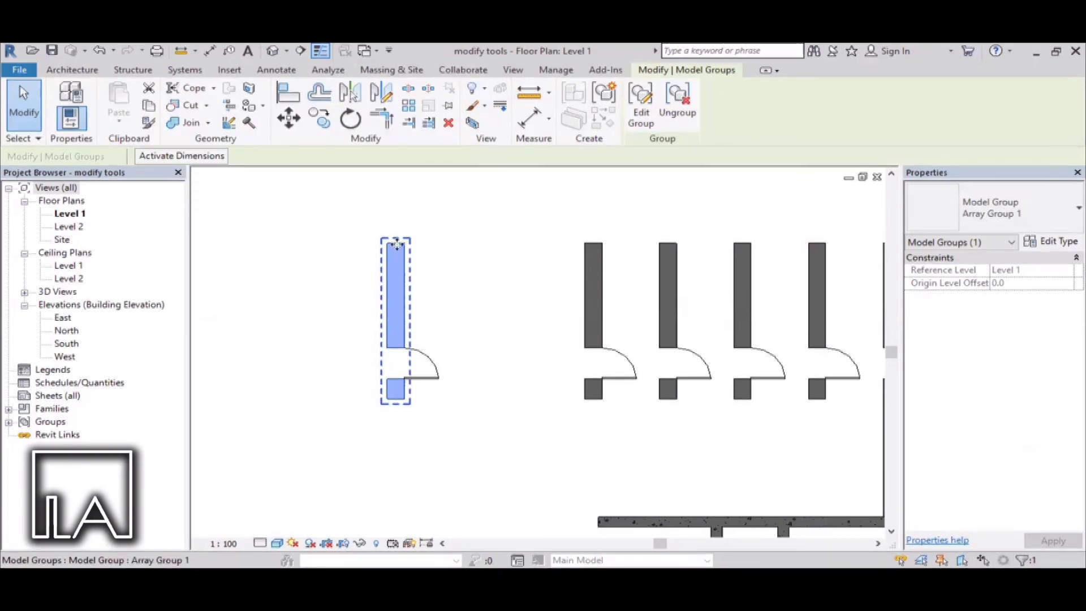
scroll(402, 269, "up", 2)
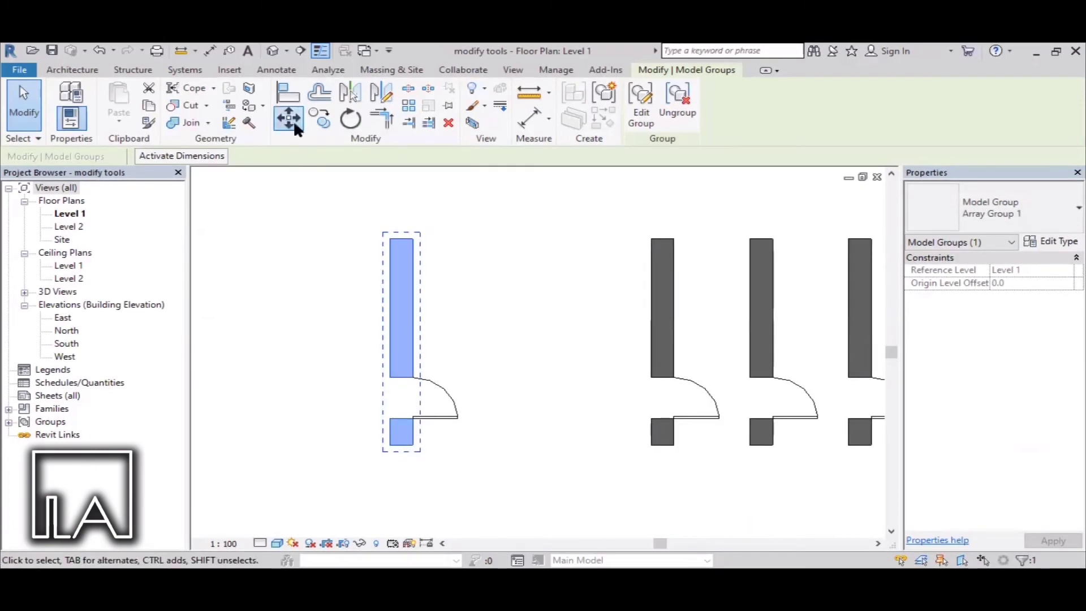
left_click(293, 120)
left_click(390, 239)
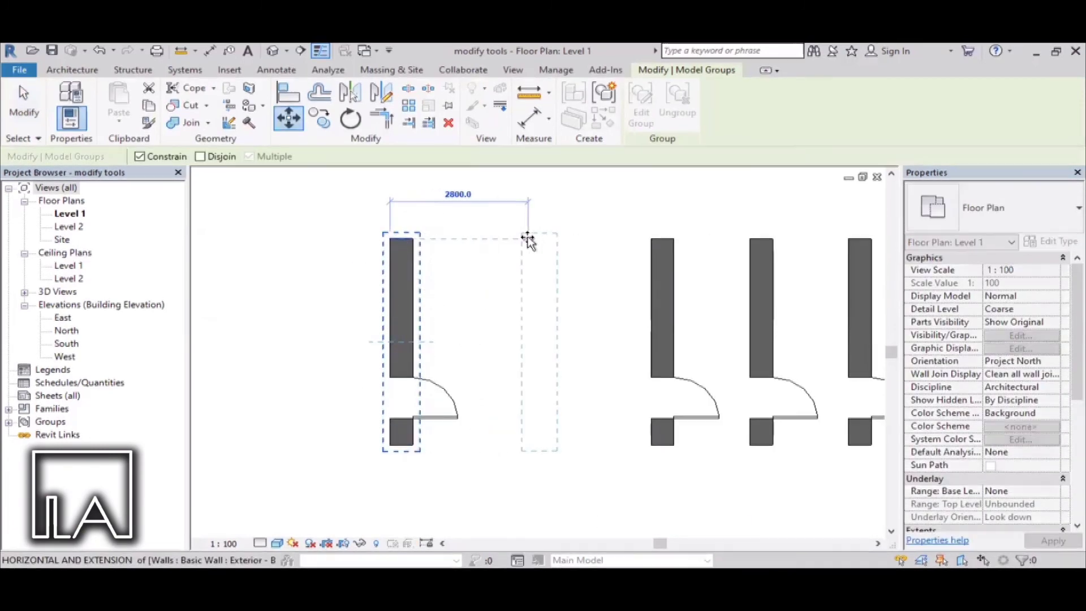
left_click(528, 239)
scroll(586, 338, "up", 2)
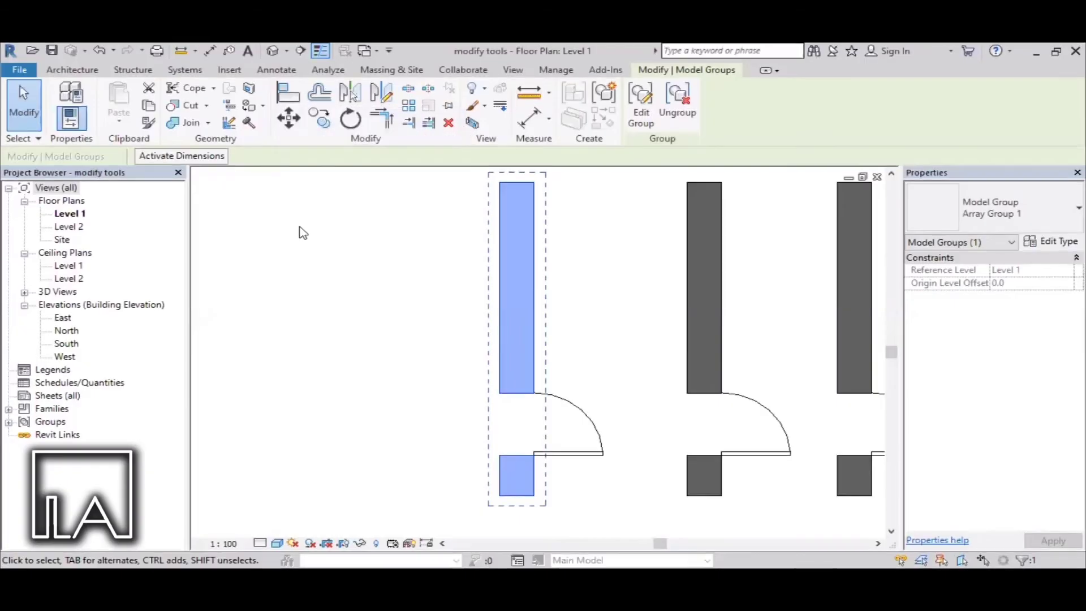
Pin the leftmost door wall group again and unpin it using its own pin symbol in the plan.
scroll(300, 232, "down", 2)
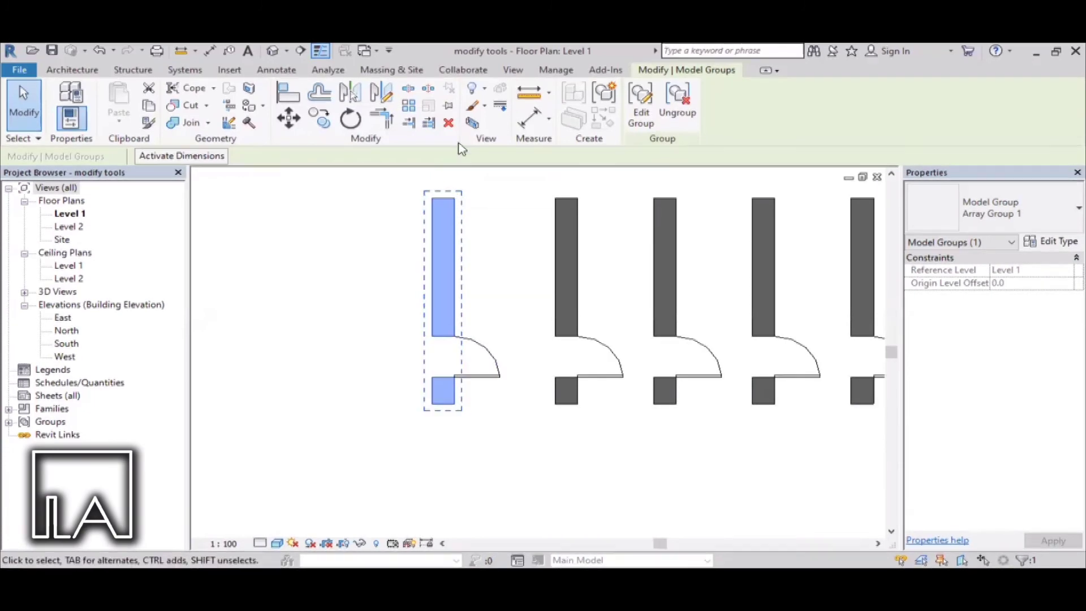
scroll(480, 246, "up", 2)
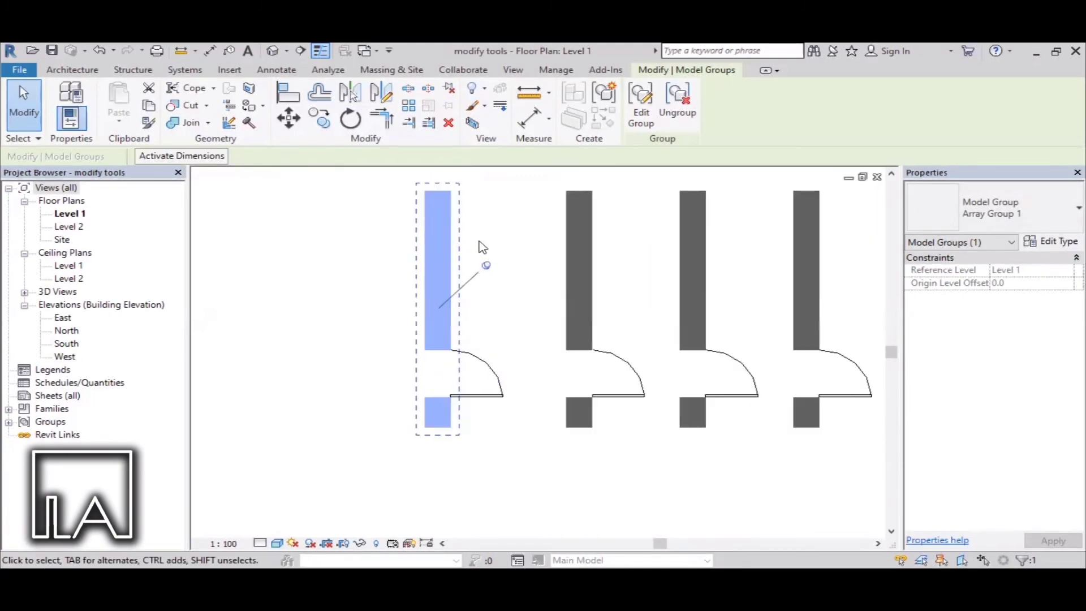
left_click(517, 310)
scroll(500, 306, "down", 2)
left_click(480, 311)
scroll(480, 311, "up", 2)
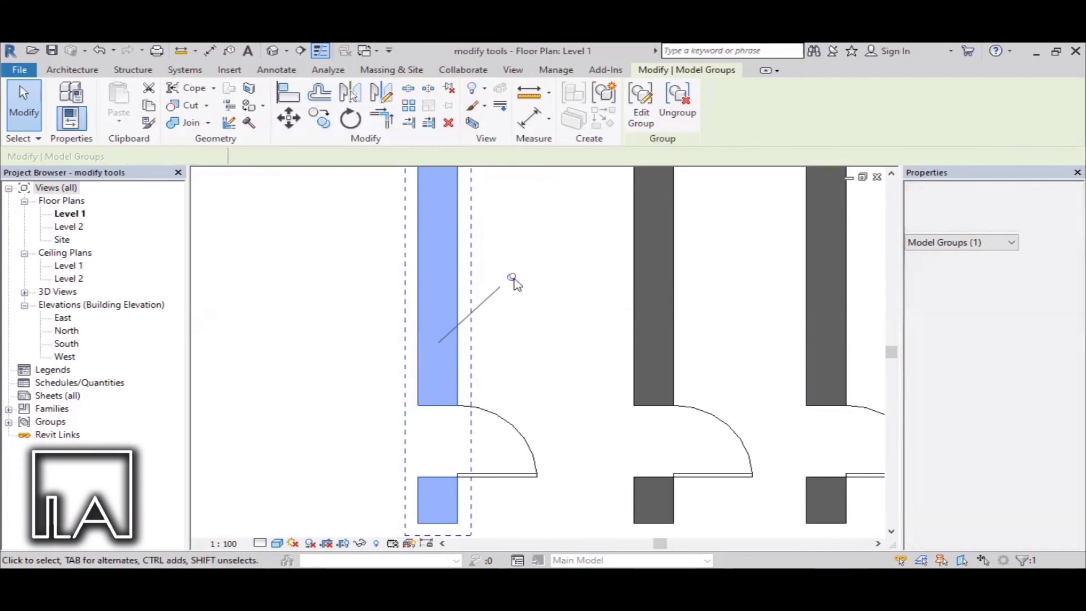
scroll(482, 343, "down", 2)
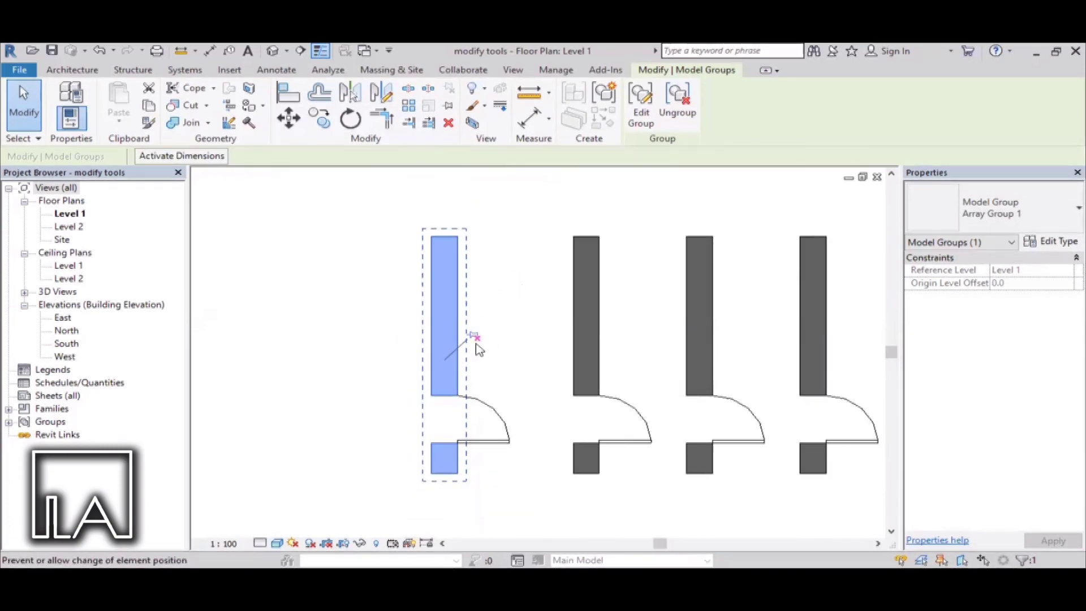
Move the unpinned door wall group horizontally to the left, away from the rest of the array.
left_click(288, 118)
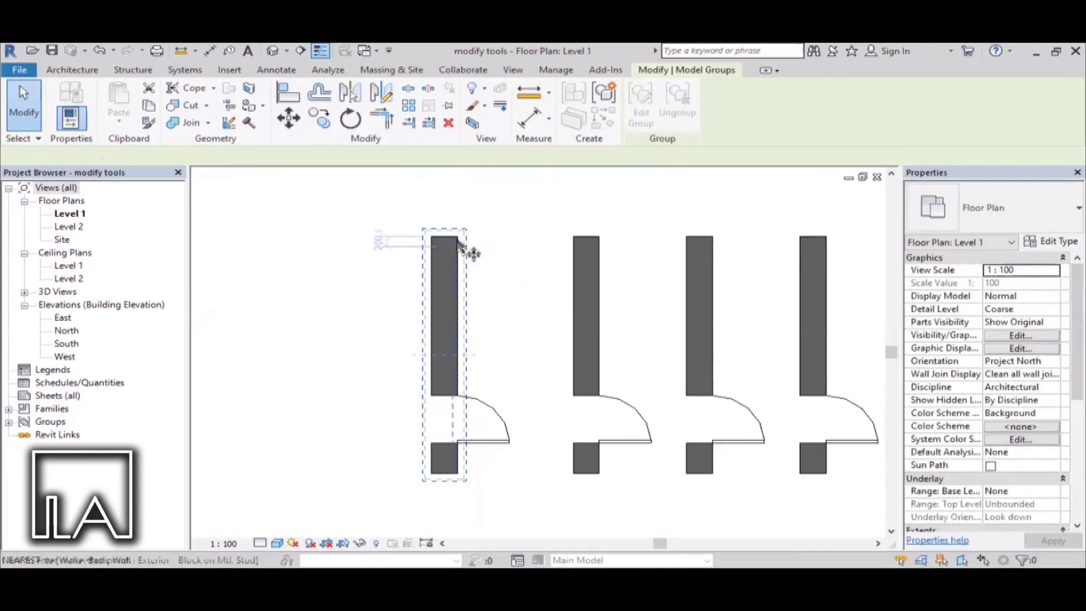
left_click(455, 237)
left_click(269, 237)
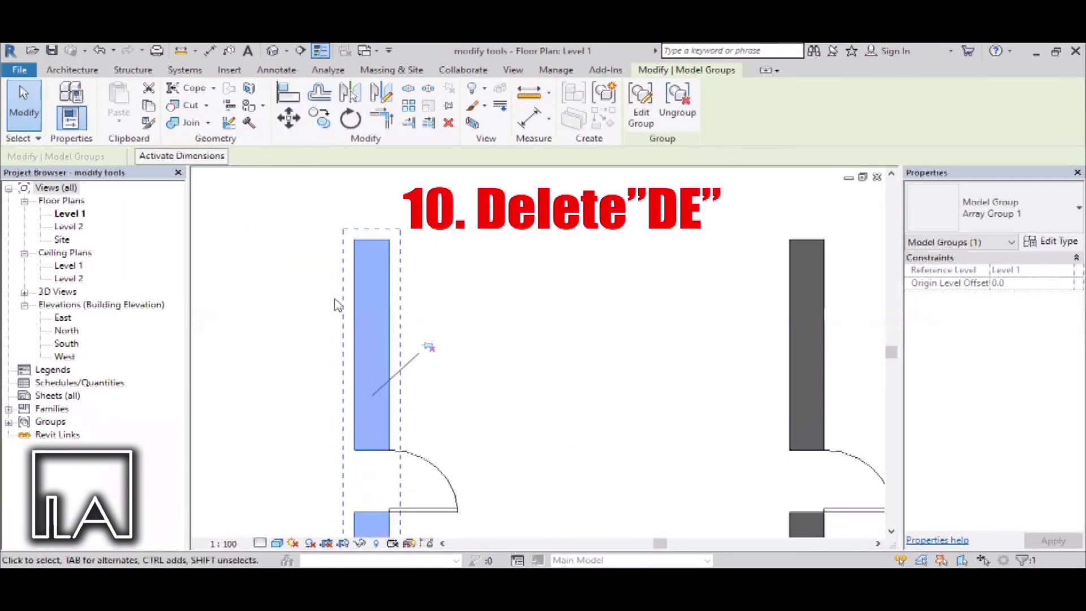
Delete the separated leftmost door wall group from the plan.
left_click(449, 123)
left_click(378, 267)
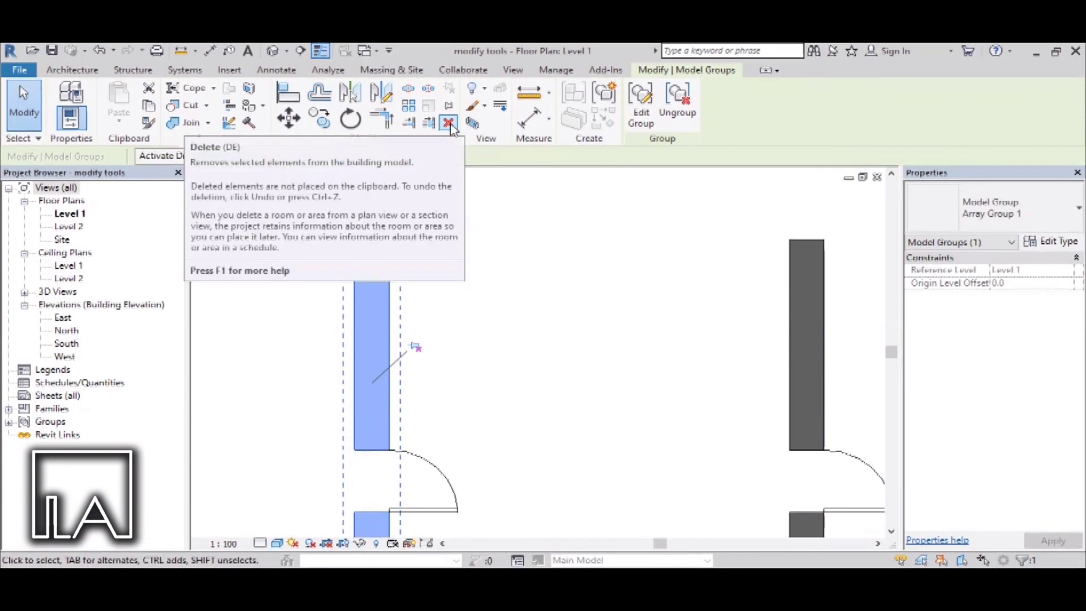
left_click(452, 127)
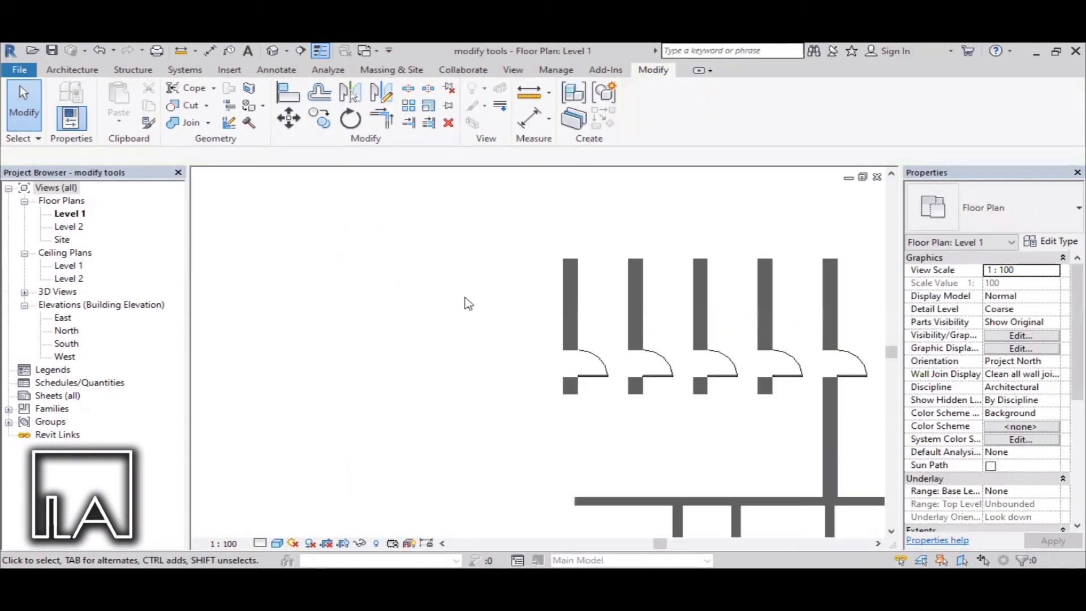
scroll(650, 339, "up", 2)
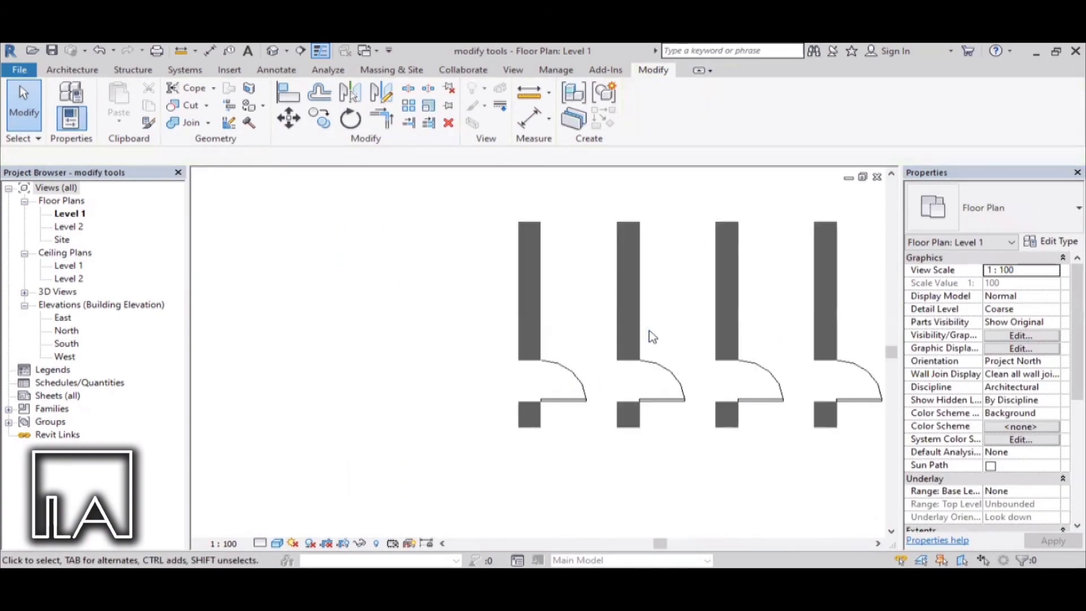